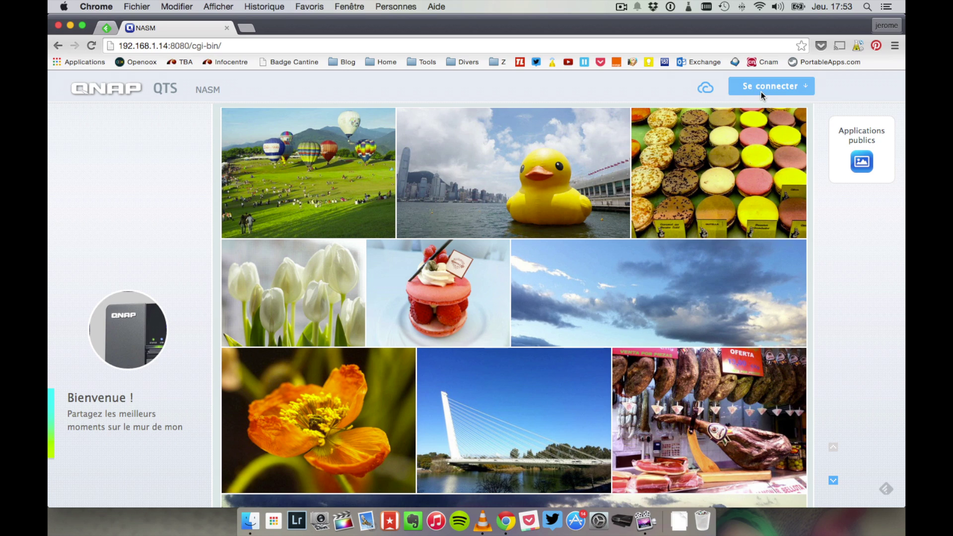
Step: Log in to the NASM server with the admin account and its password
text(admin)
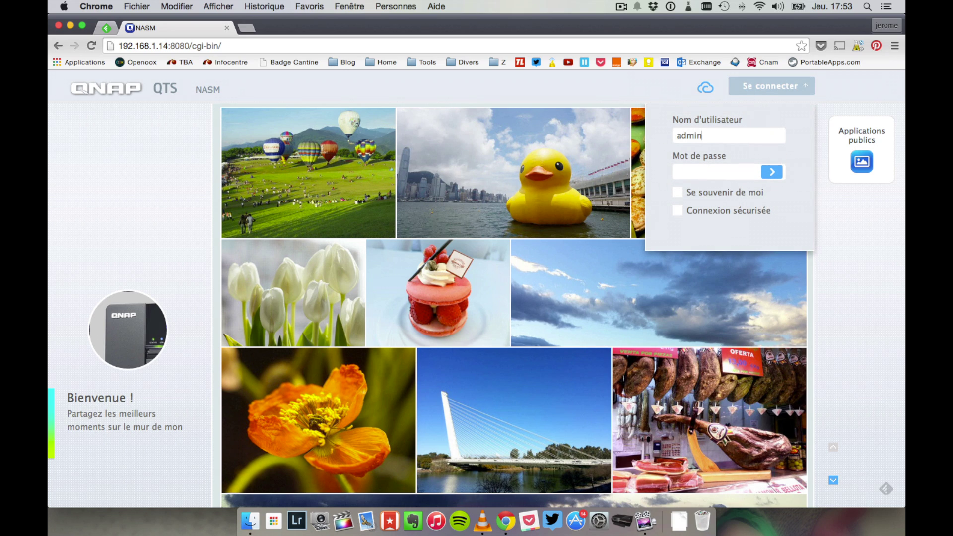
text(******)
click(774, 174)
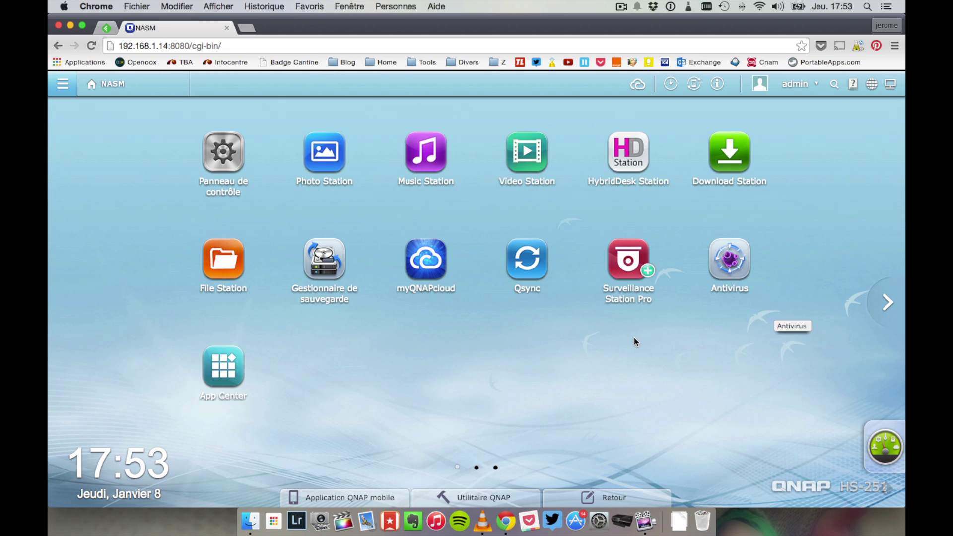
click(875, 299)
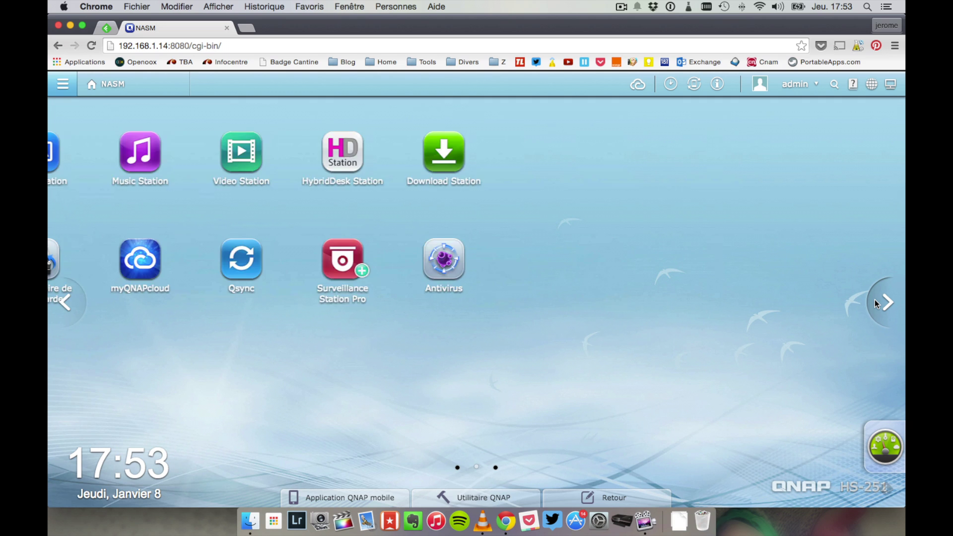
click(62, 300)
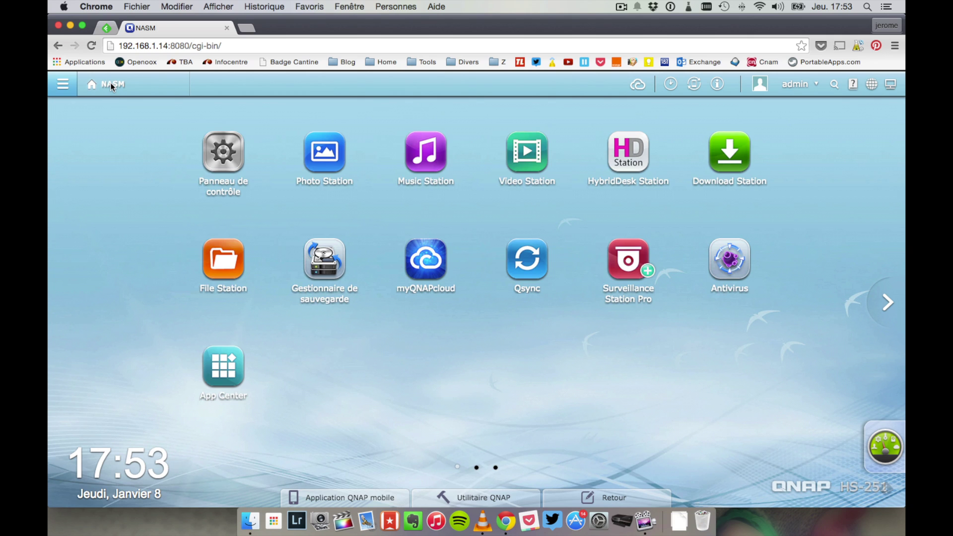
click(68, 83)
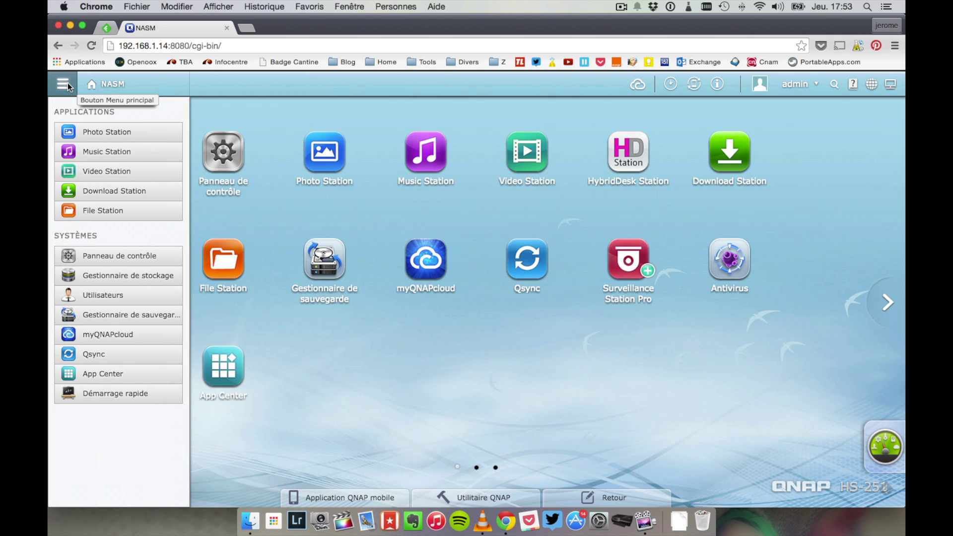
click(68, 83)
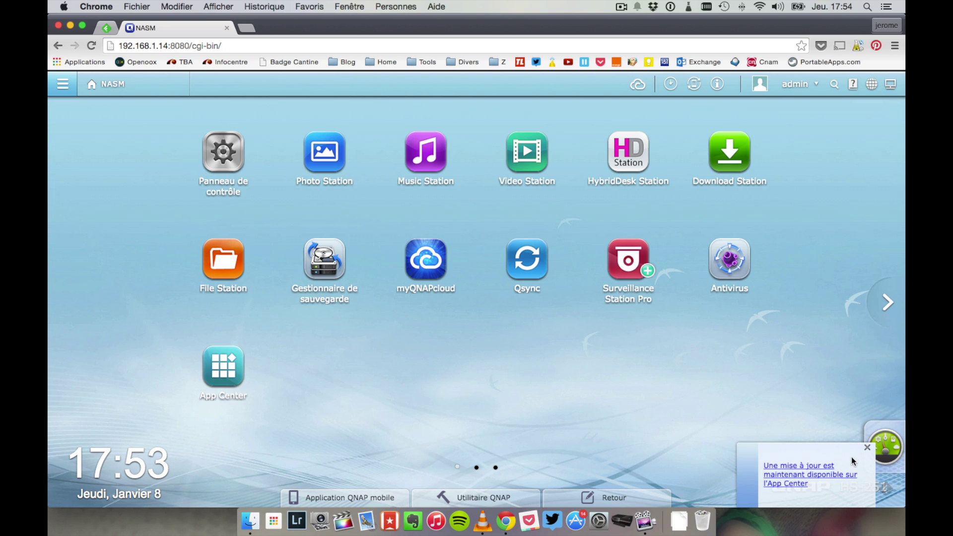
click(867, 448)
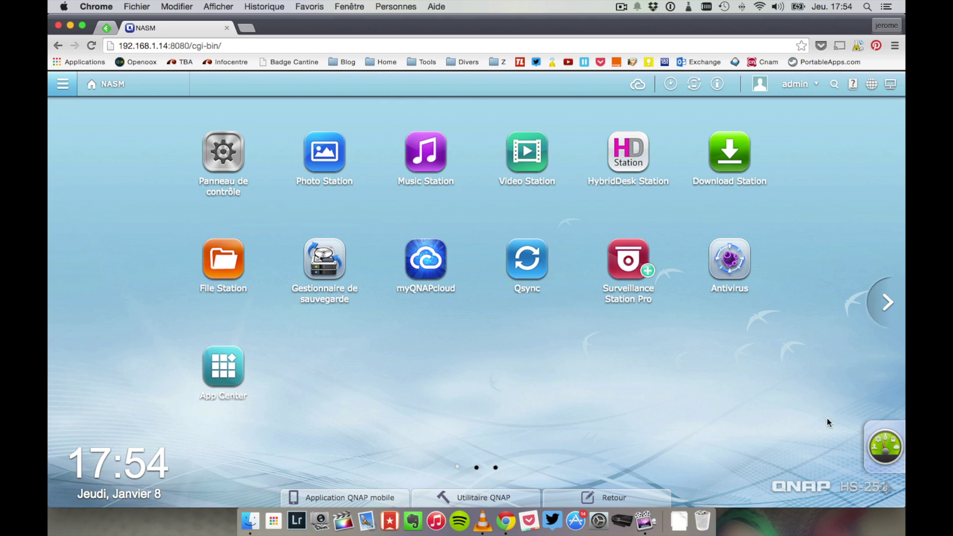
Step: Open the Control Panel and view the system and privilege settings categories
click(237, 145)
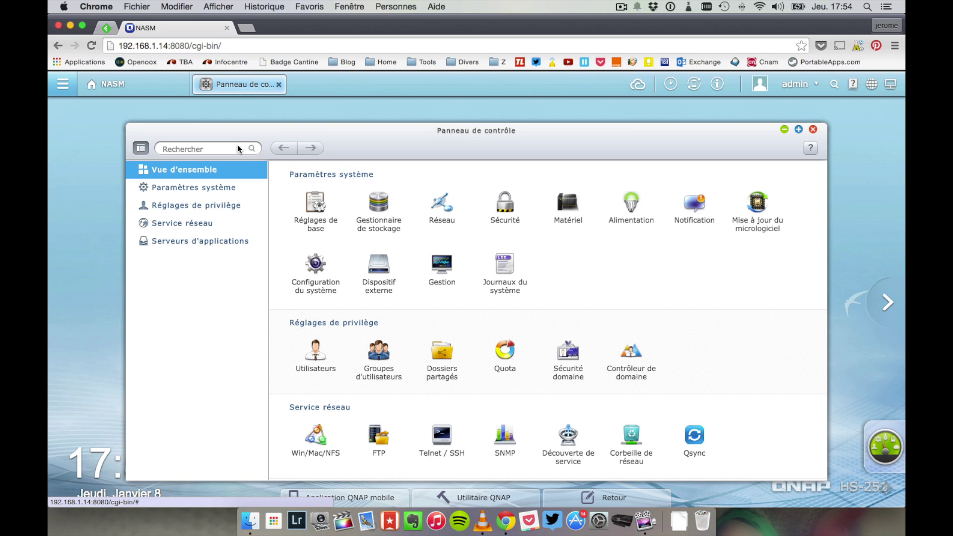
click(229, 187)
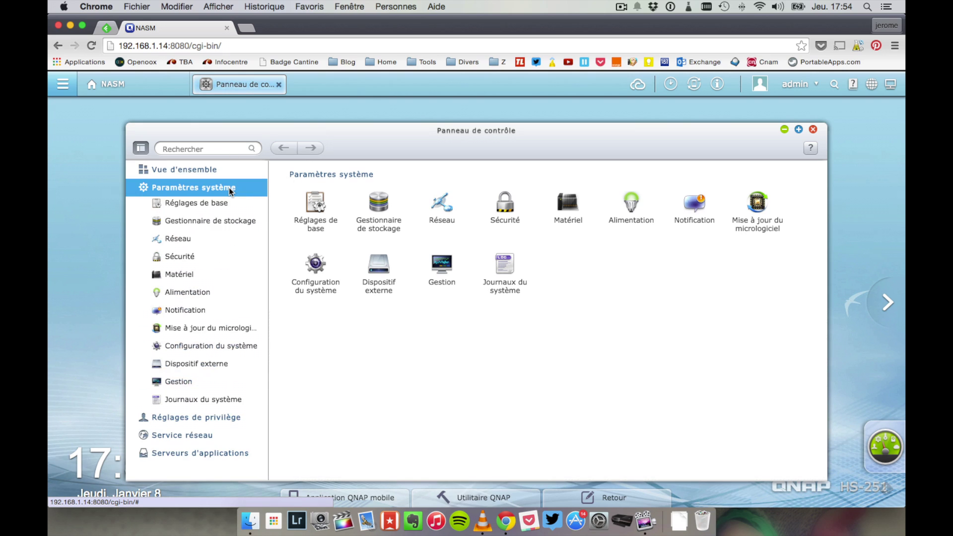
click(198, 425)
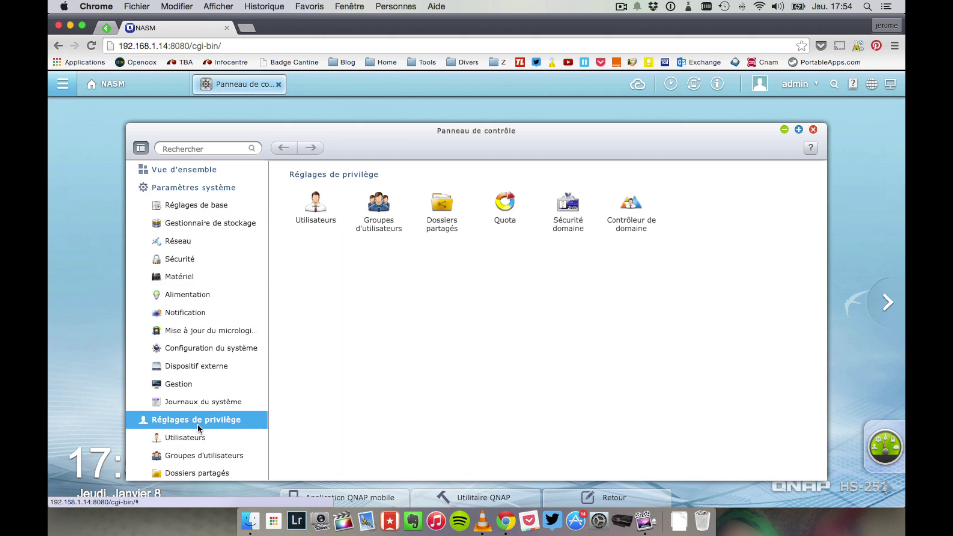
scroll(197, 340, down, 4)
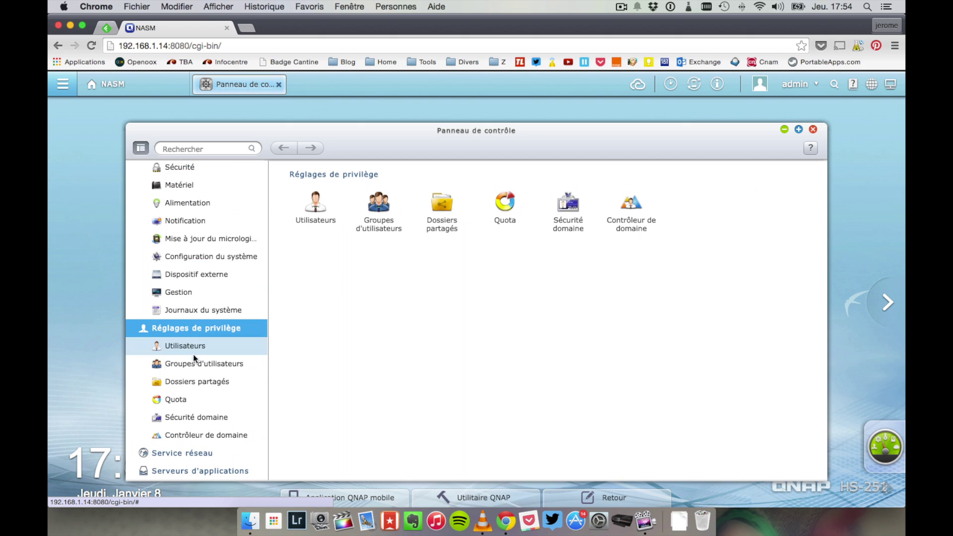
Step: Browse network services and application servers, then open Réglages de base (port 8080, HTTPS 443)
click(201, 456)
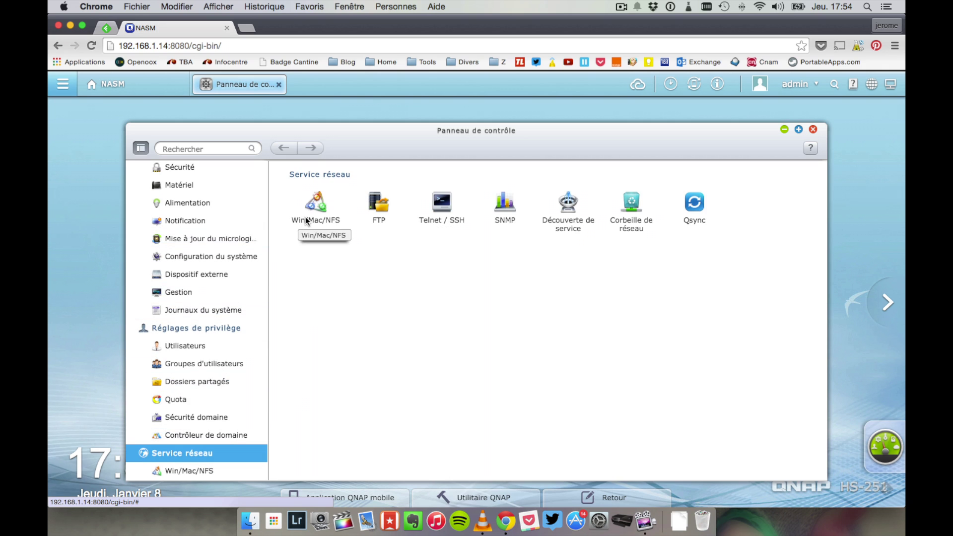
scroll(159, 298, down, 4)
scroll(158, 297, down, 2)
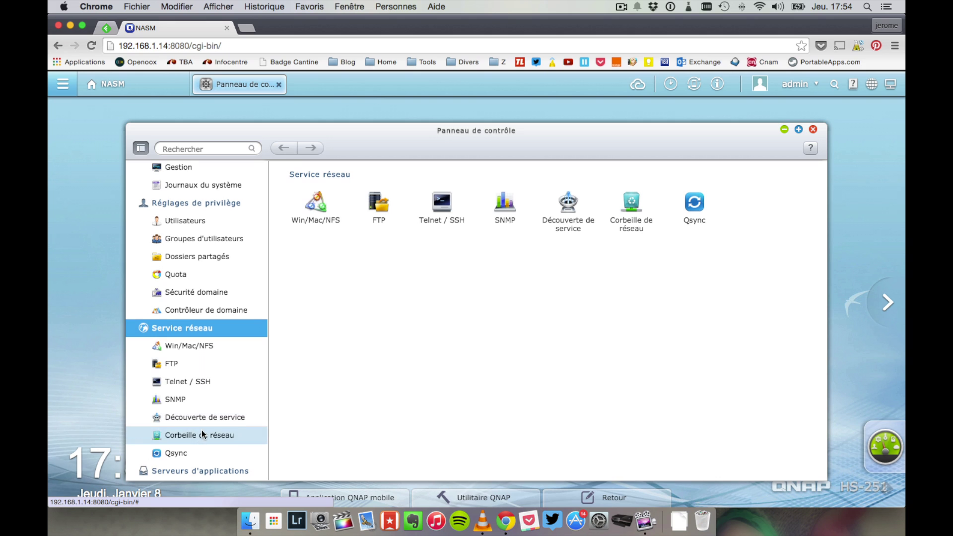
click(212, 464)
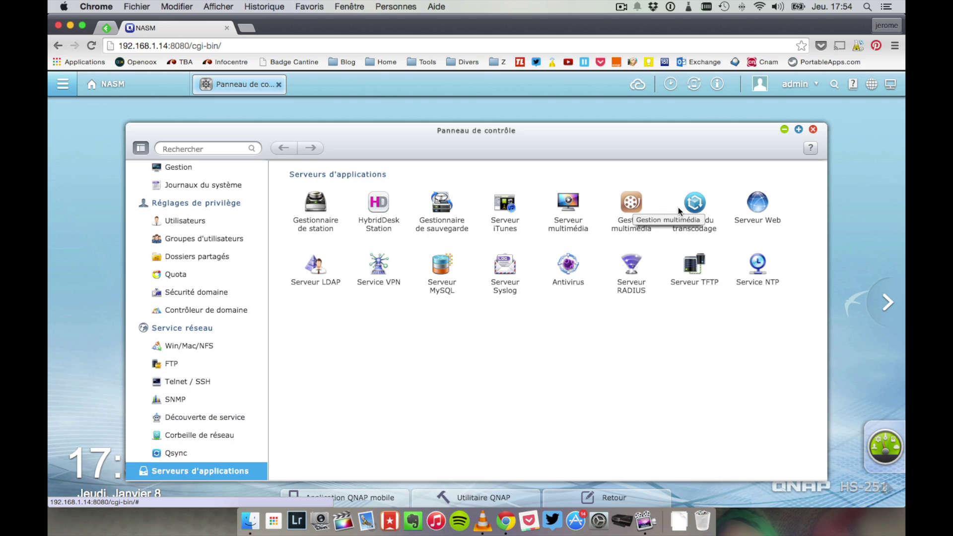
scroll(185, 216, up, 5)
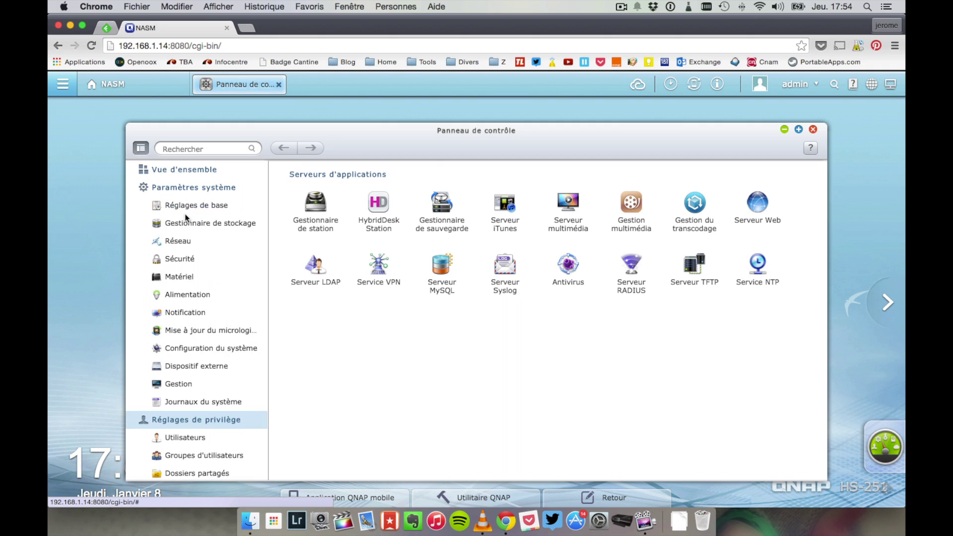
click(186, 210)
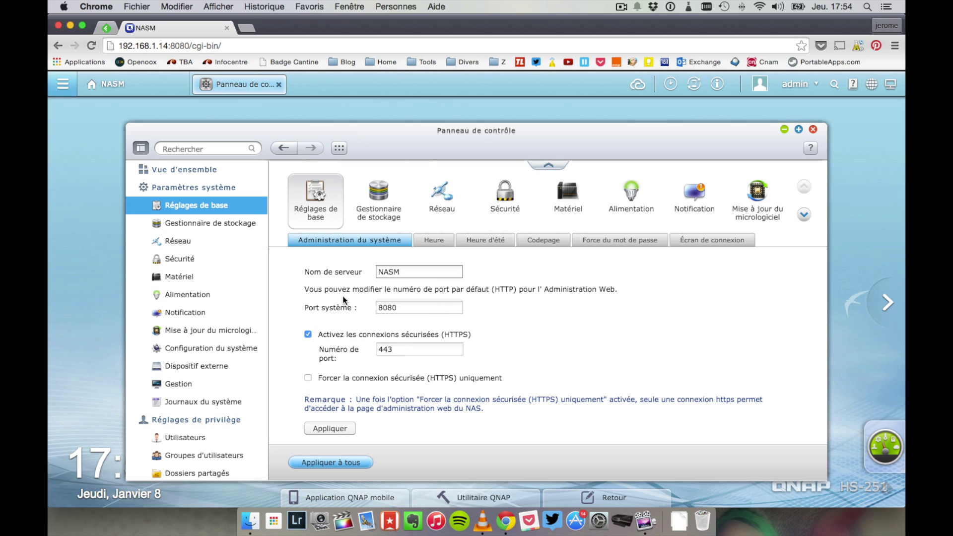
Step: Inspect the 8080 and 443 port fields and the time settings, leaving the clock manual
click(405, 309)
click(408, 346)
click(428, 242)
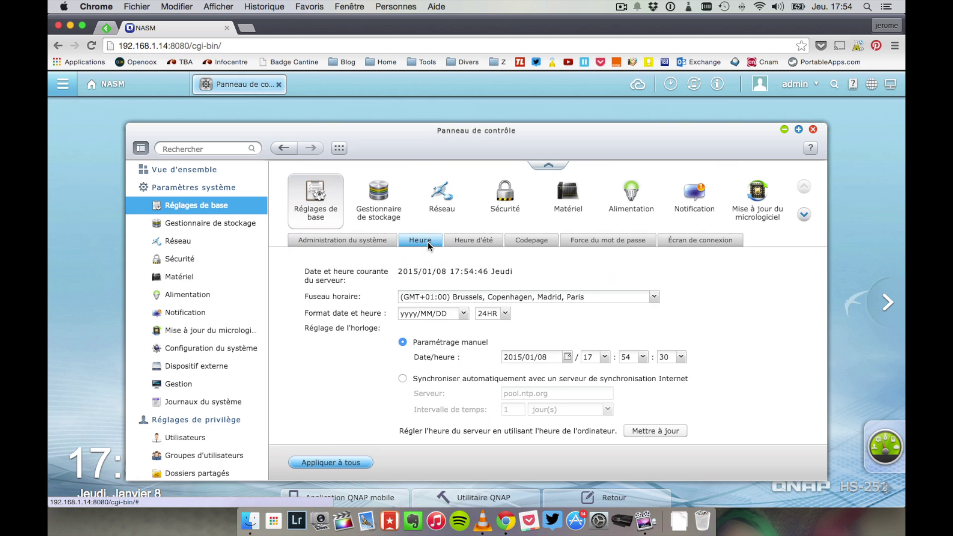
click(423, 377)
click(416, 342)
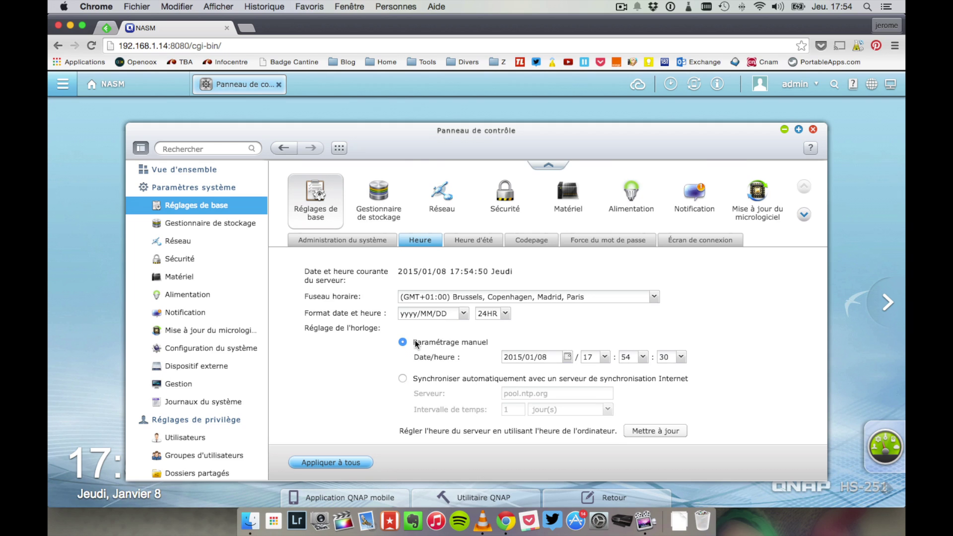
Step: Review daylight saving, filename encoding (kept as Anglais) and password strength settings
click(471, 241)
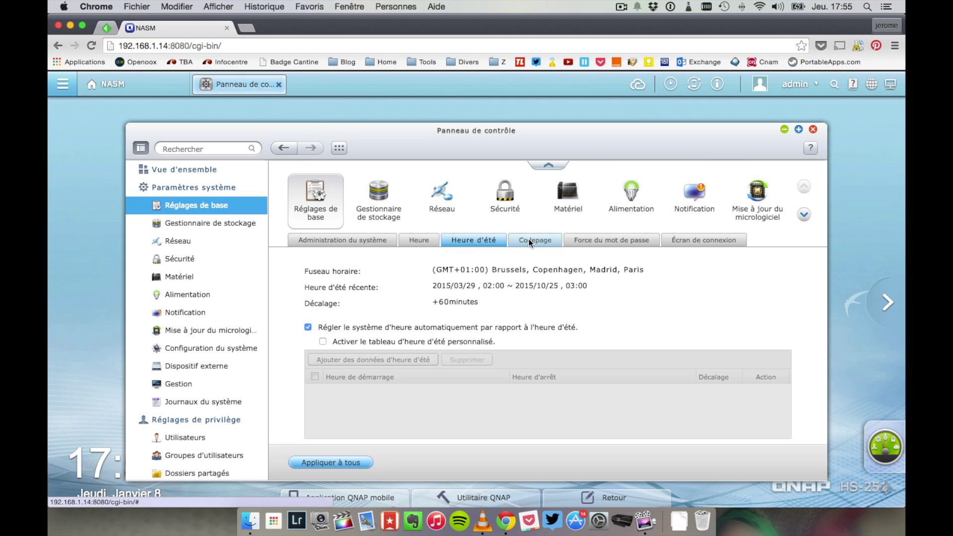
click(528, 240)
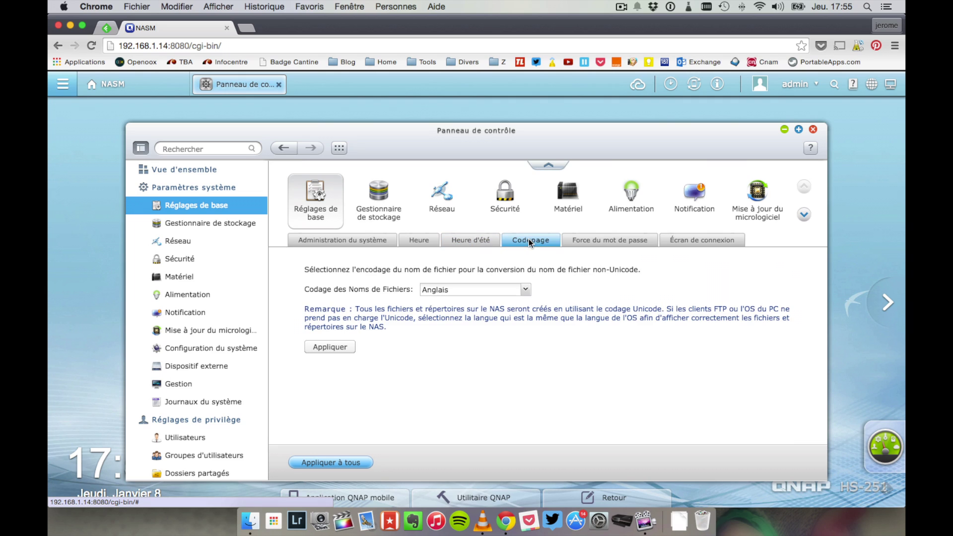
click(517, 292)
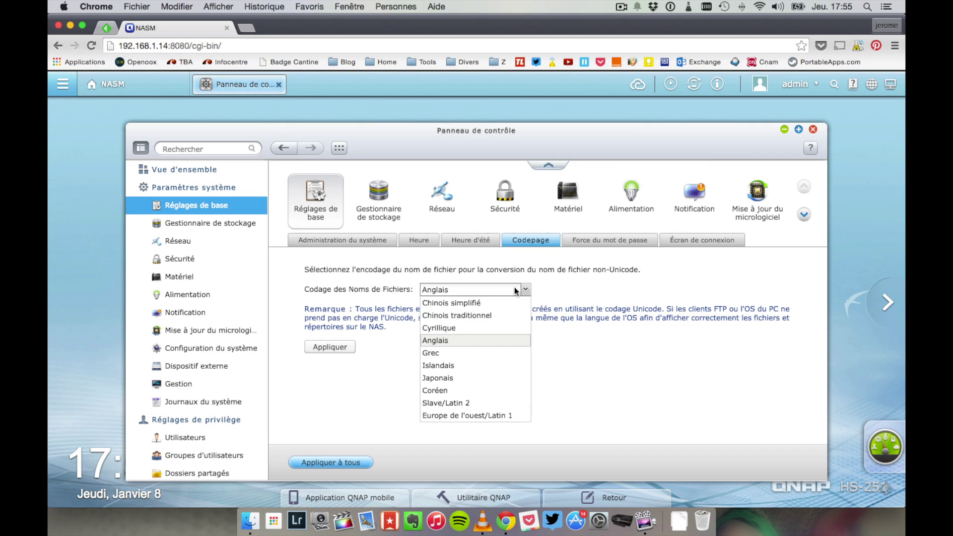
click(517, 291)
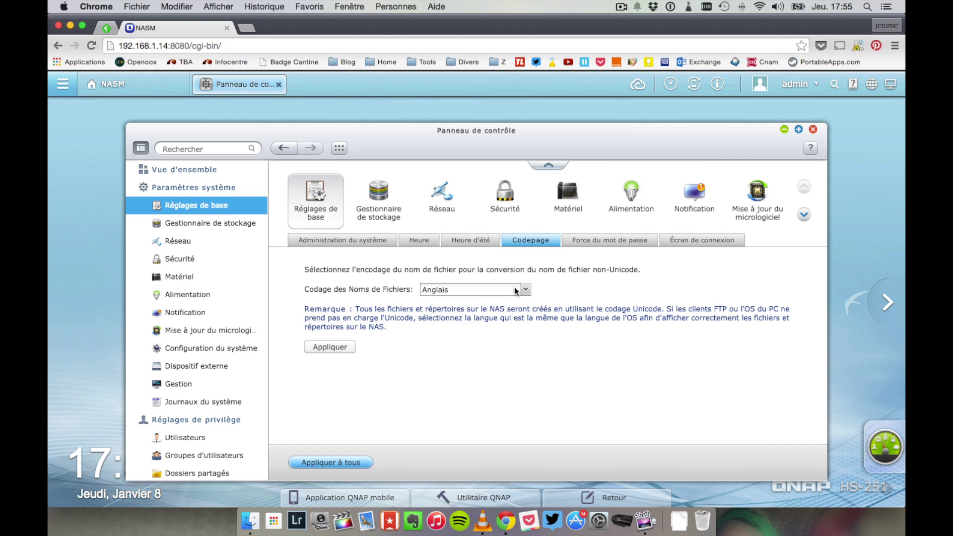
click(618, 242)
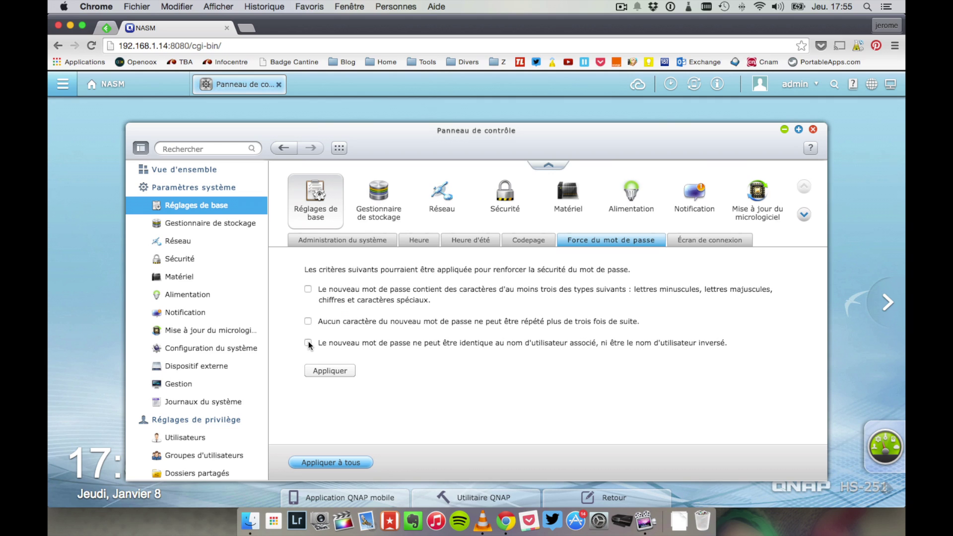
Step: Review the login screen template settings, then open the Storage Manager
click(712, 241)
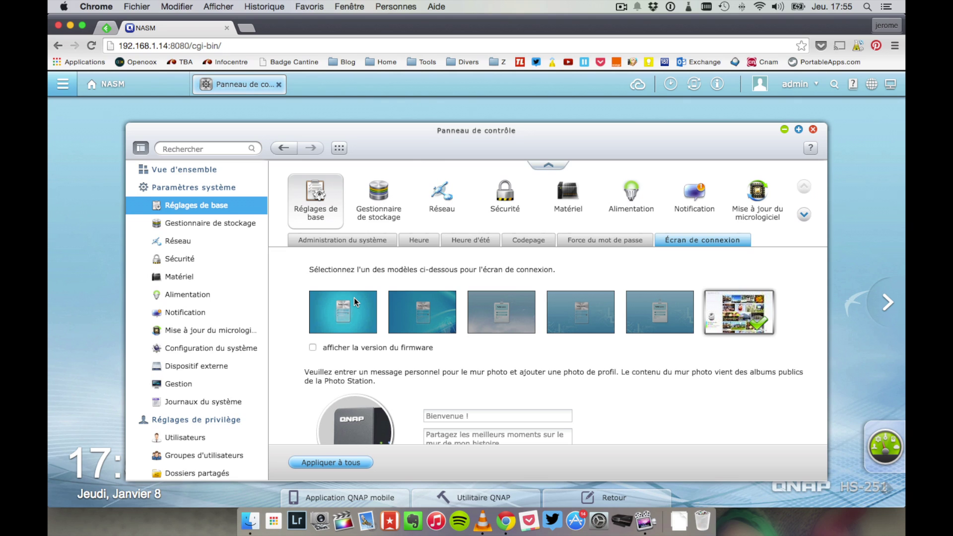
scroll(496, 362, down, 5)
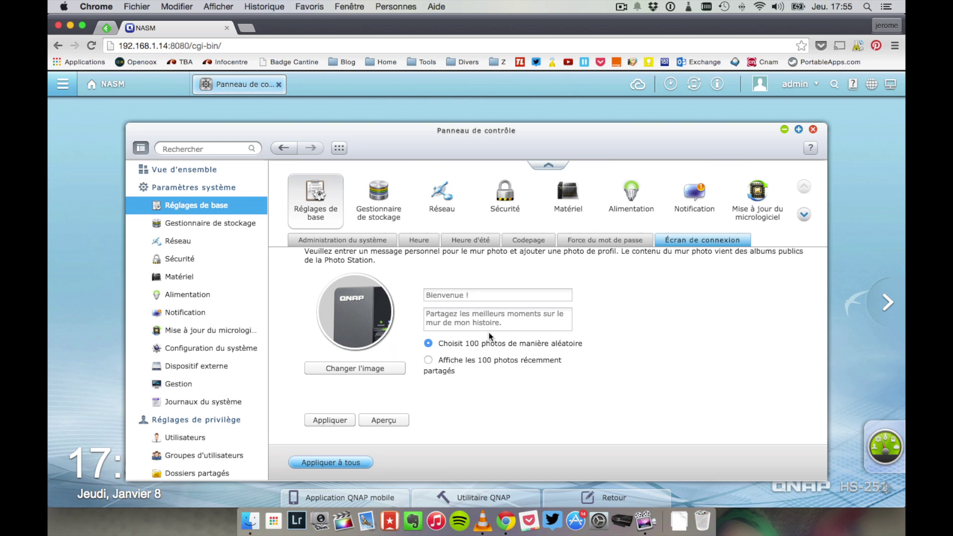
scroll(489, 332, up, 5)
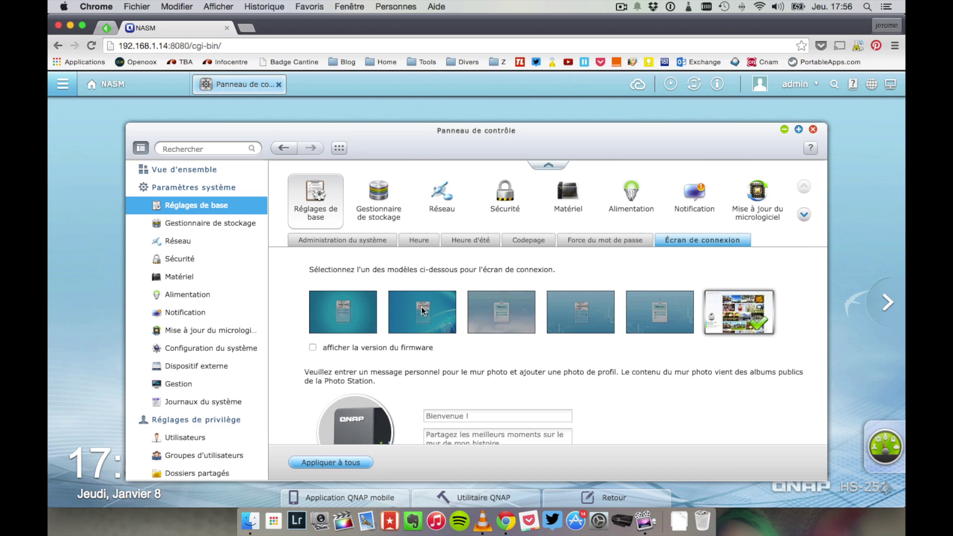
click(385, 203)
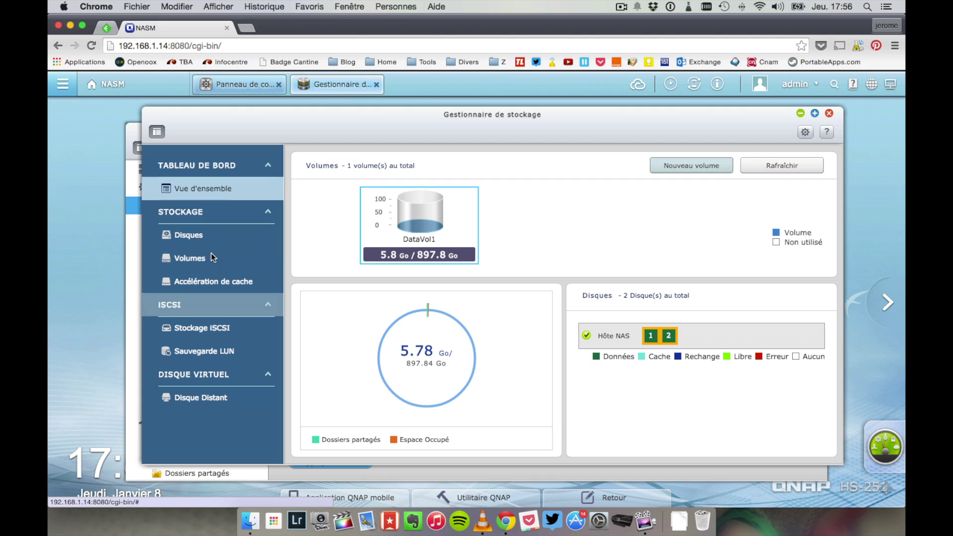
Step: Check the installed disks and Disque 2's details, then list the DataVol1 volume
click(192, 228)
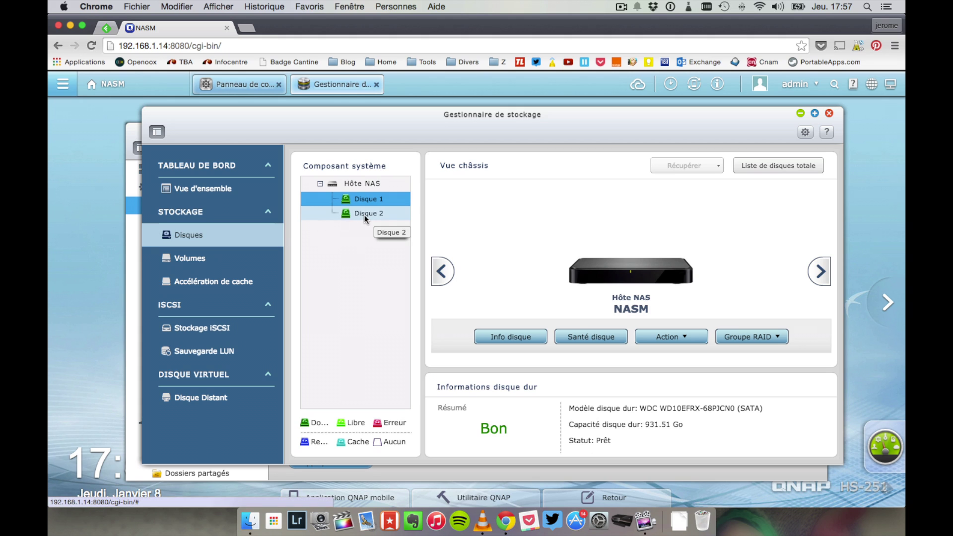
click(821, 271)
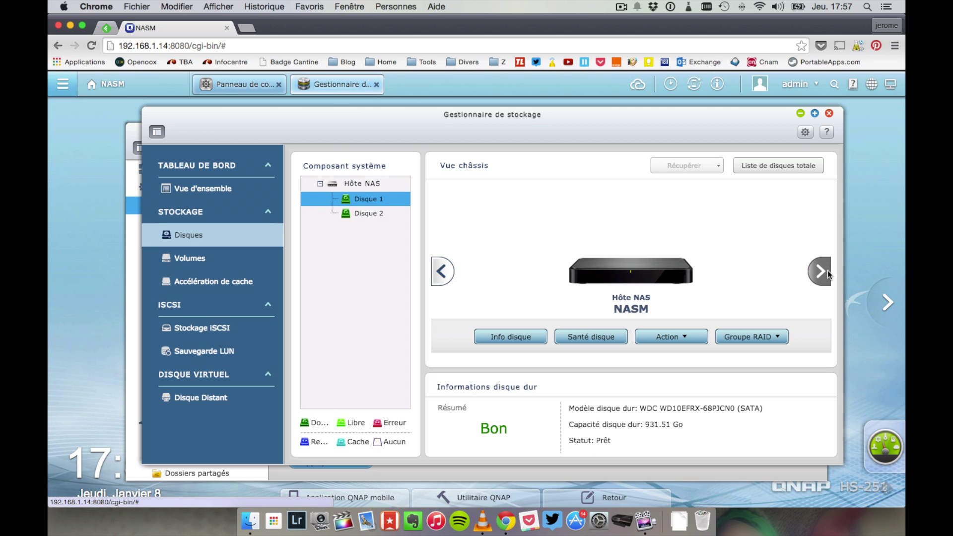
click(355, 213)
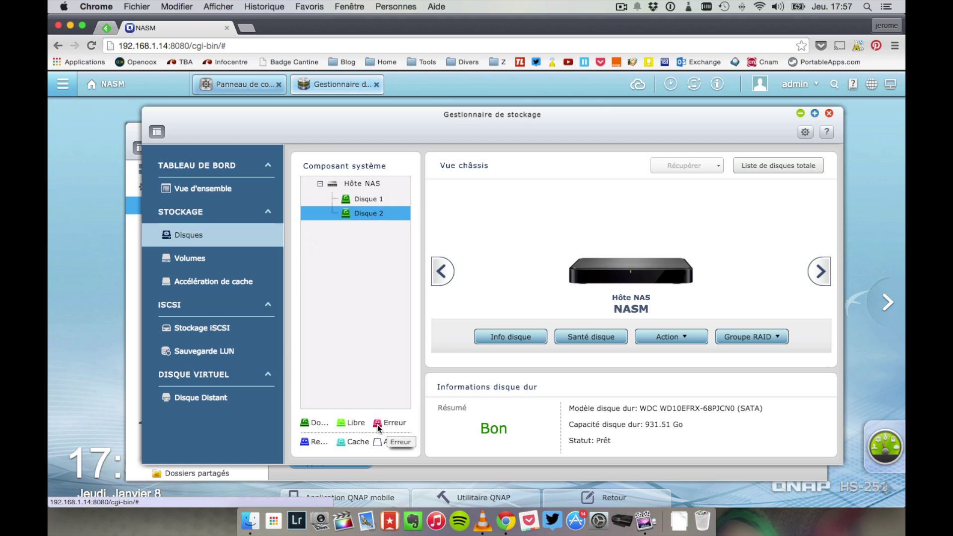
click(243, 258)
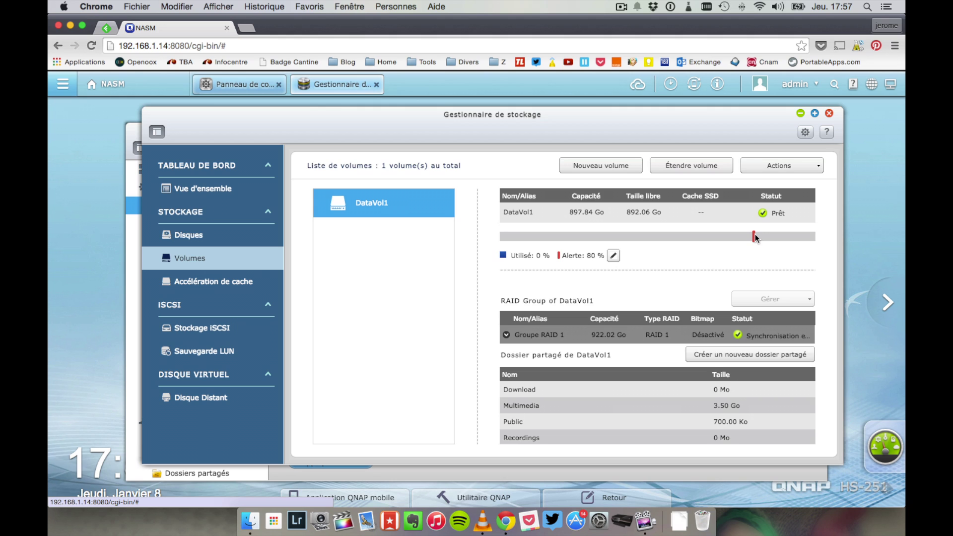
Step: Cancel the 80 % alert threshold edit and view the cache acceleration page
click(614, 256)
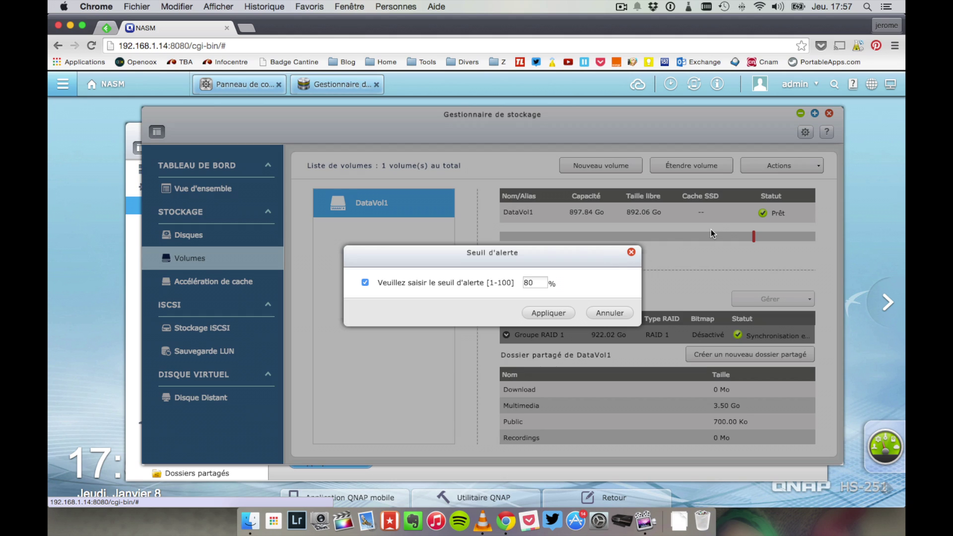
click(607, 308)
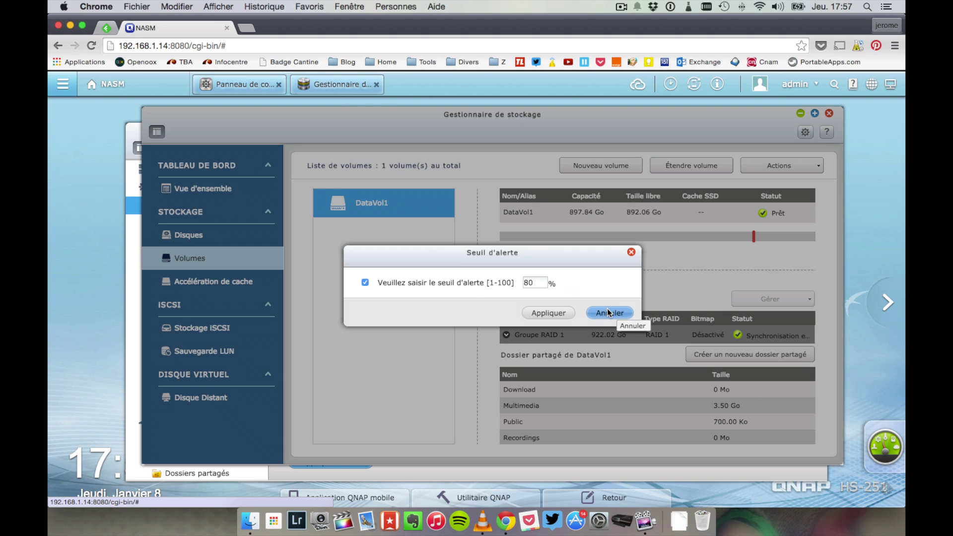
click(185, 278)
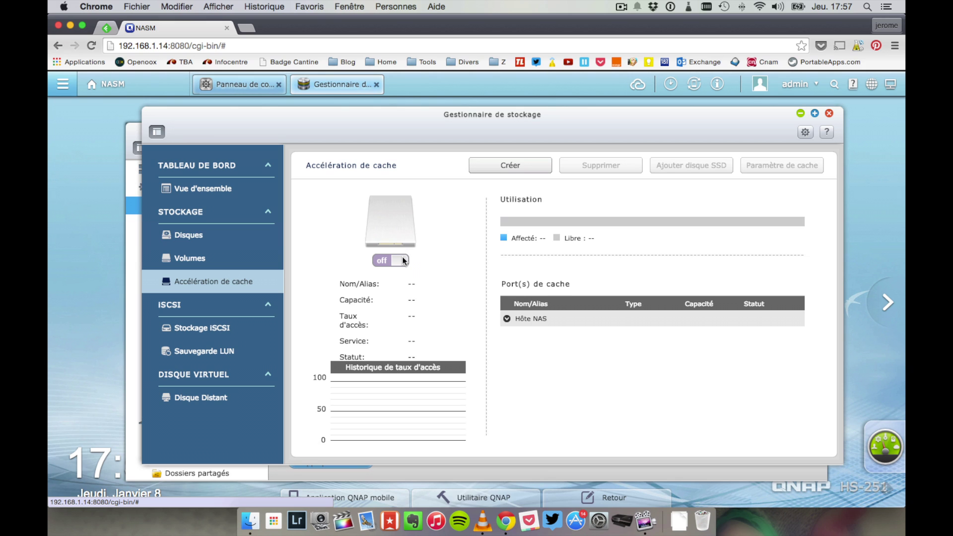
Step: Check iSCSI storage, dismissing its activation prompt, and remote disks, then return to the overview
click(231, 329)
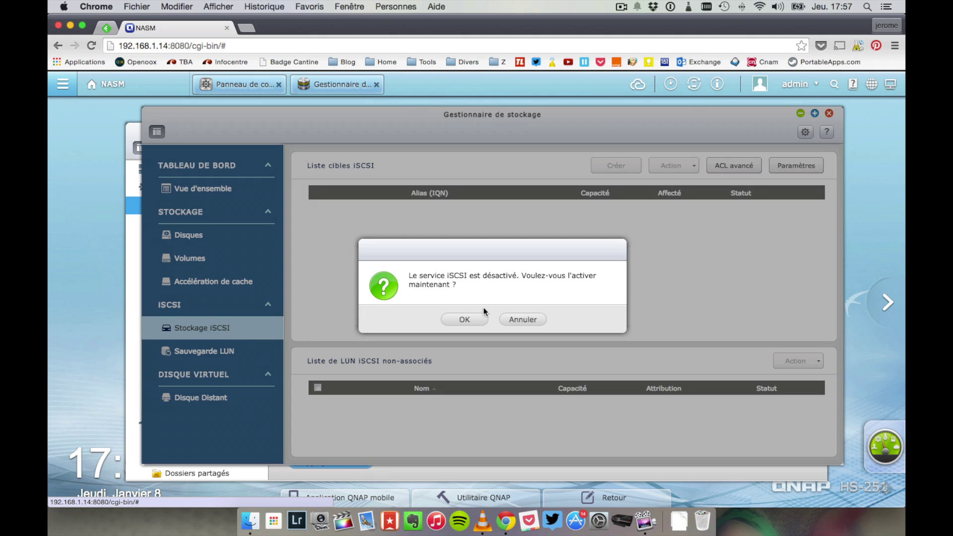
click(507, 317)
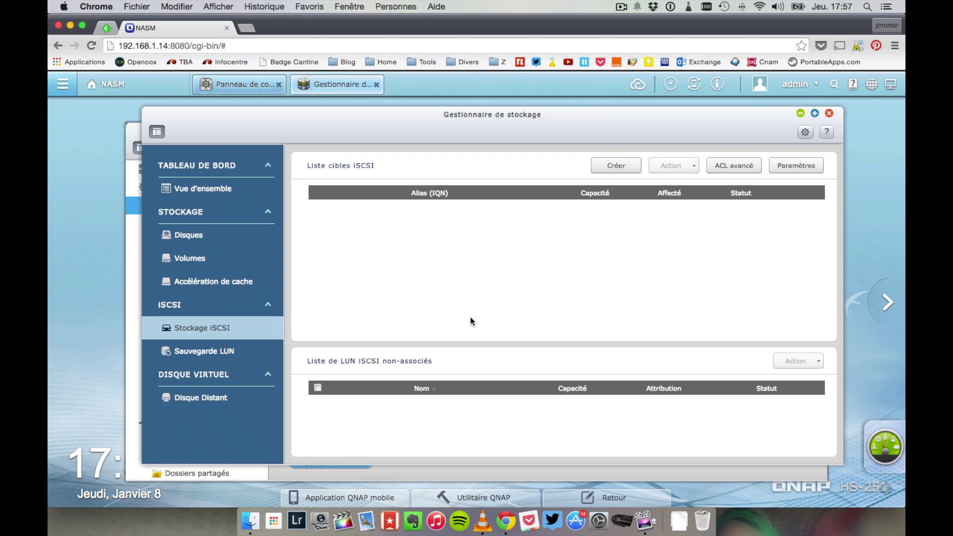
click(209, 403)
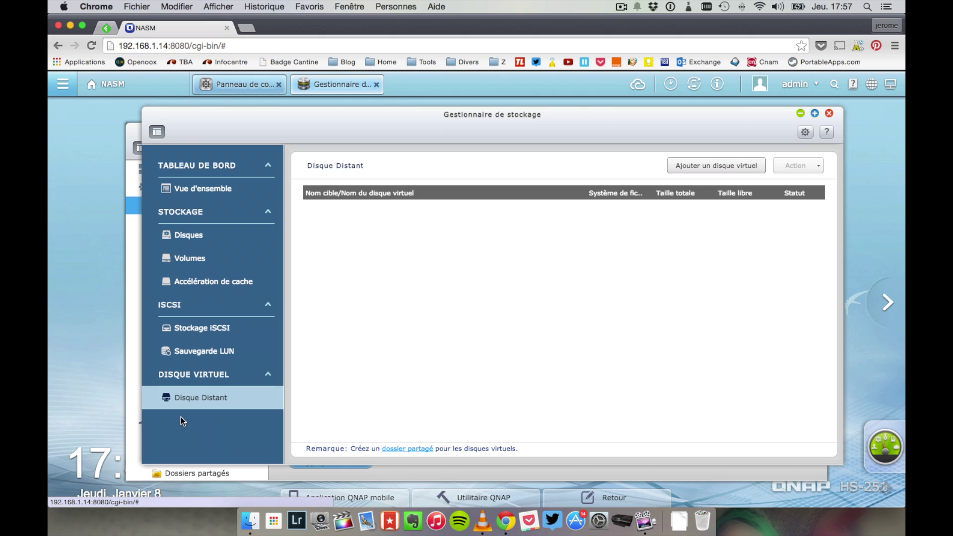
click(205, 199)
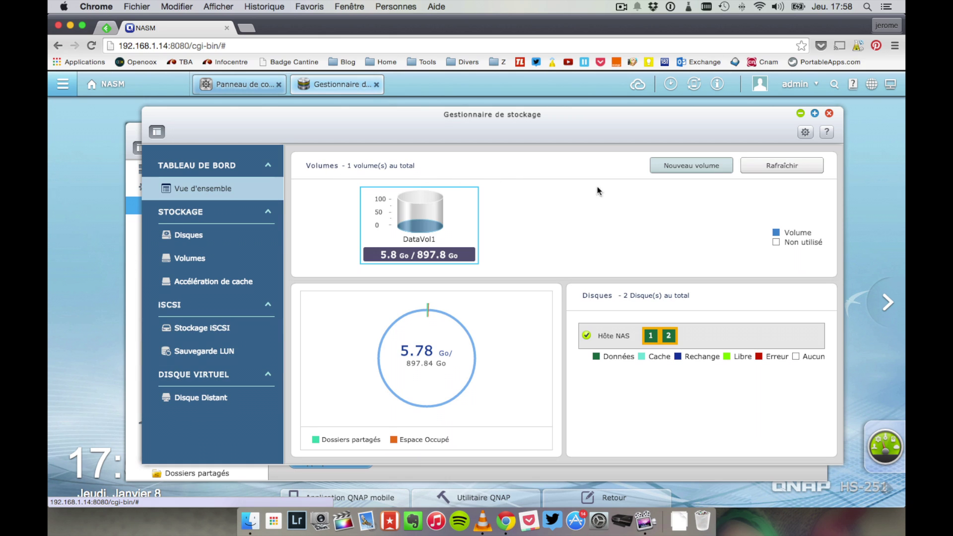
Step: Close Storage Manager and open Network, keeping automatic DNS and Ethernet 1 as gateway
click(830, 116)
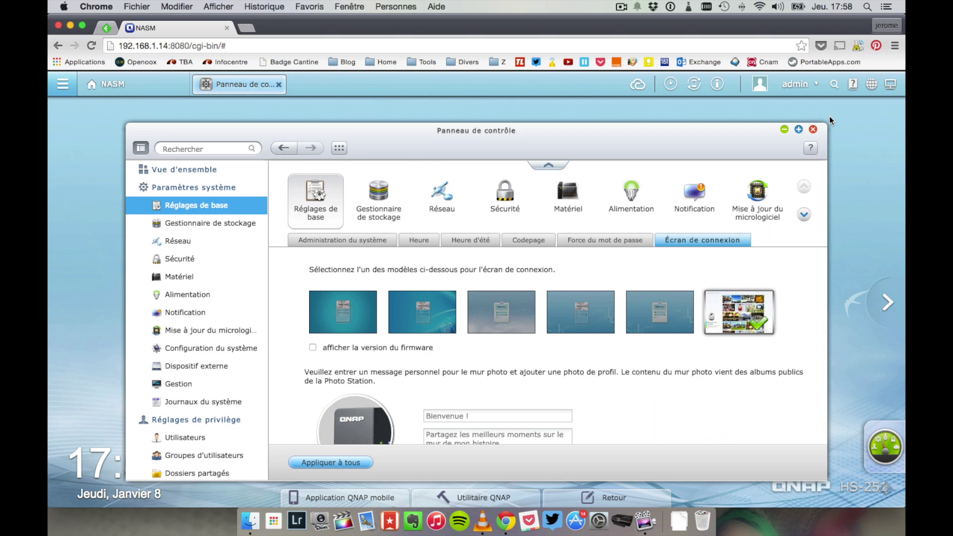
click(173, 241)
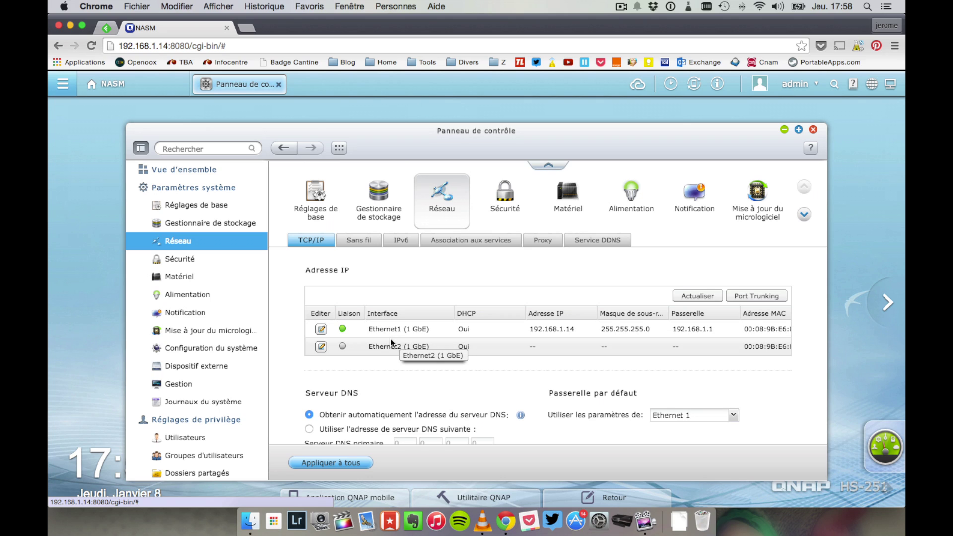
scroll(390, 338, down, 3)
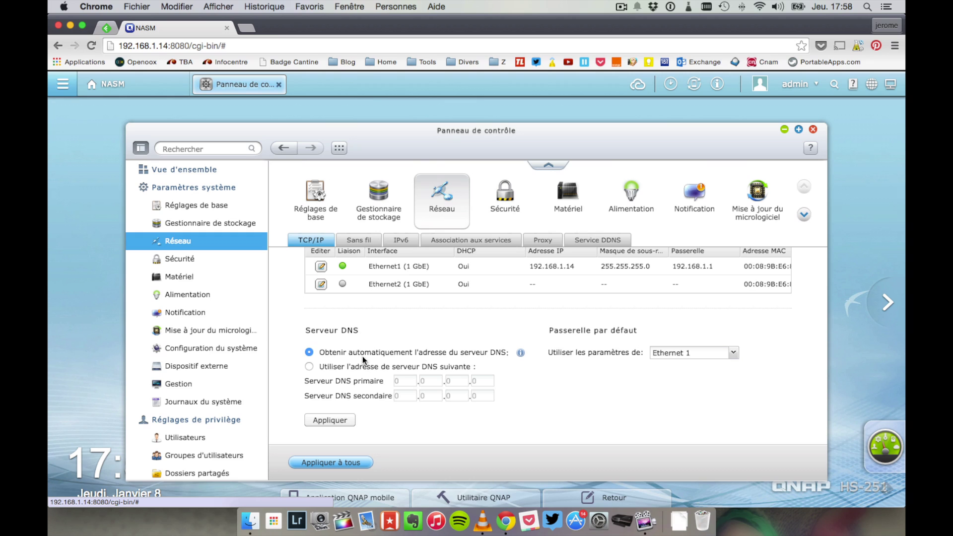
click(361, 364)
click(360, 353)
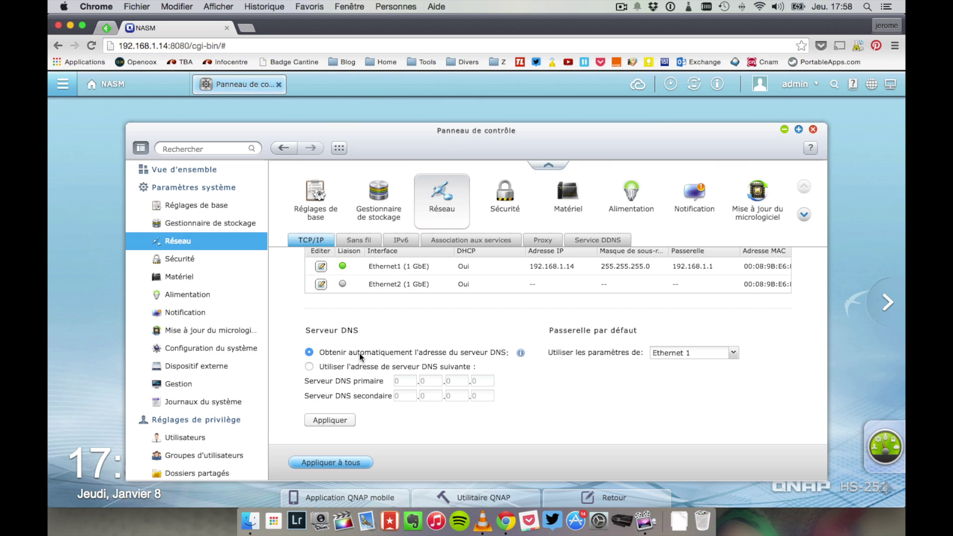
click(734, 353)
click(737, 350)
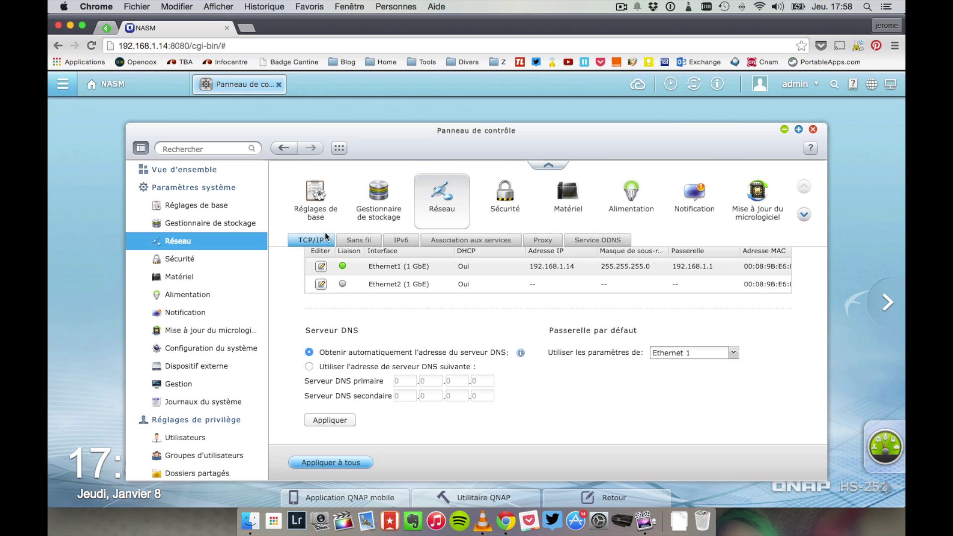
Step: Browse the wireless, IPv6, service binding, proxy and DDNS tabs, then go to Security
click(358, 241)
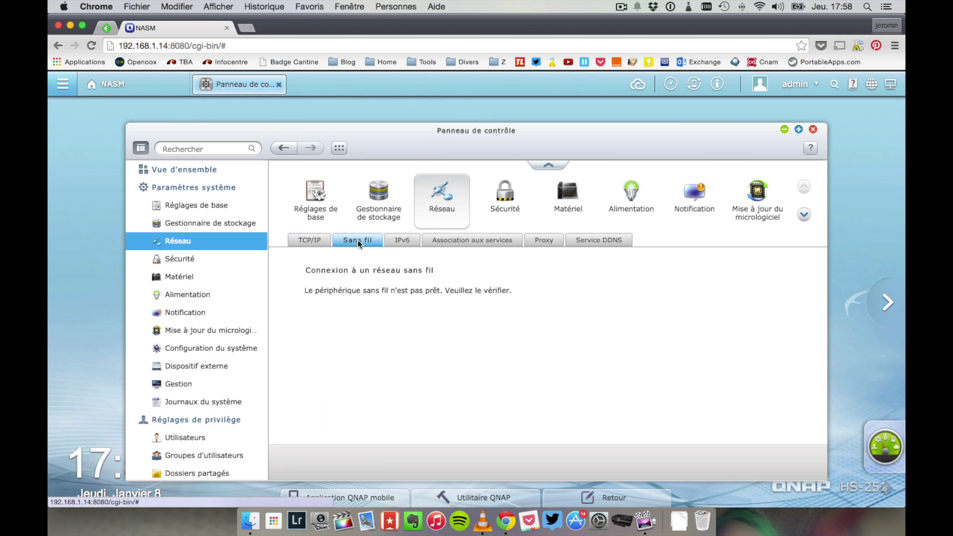
click(412, 241)
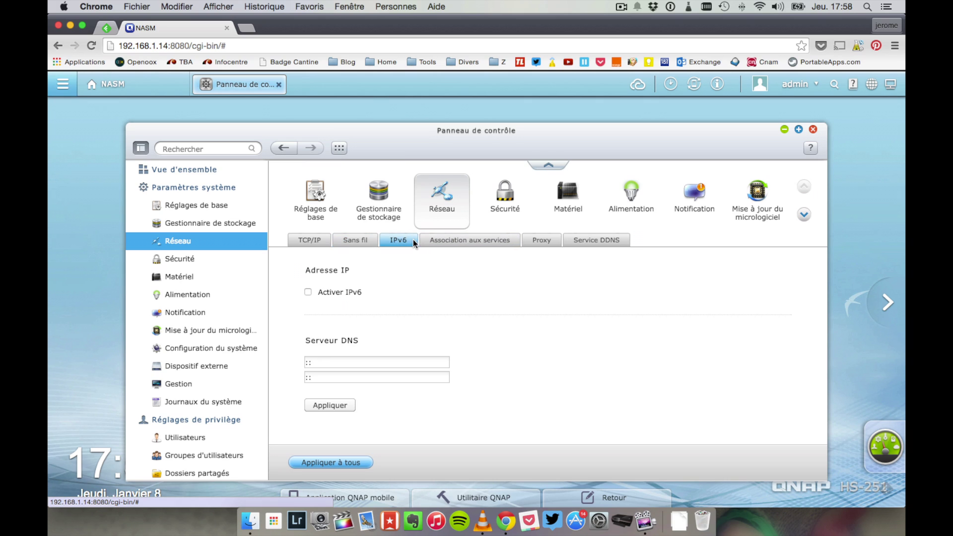
click(461, 243)
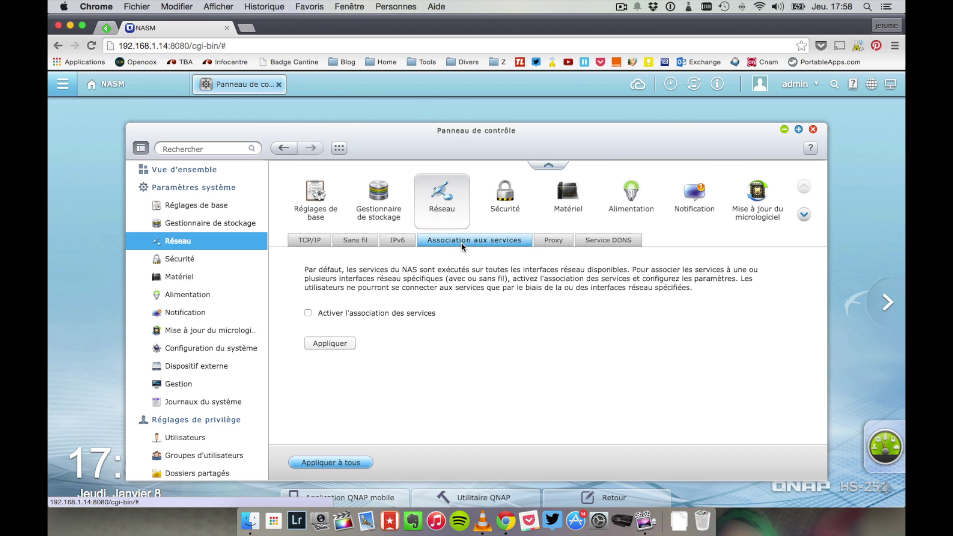
click(550, 241)
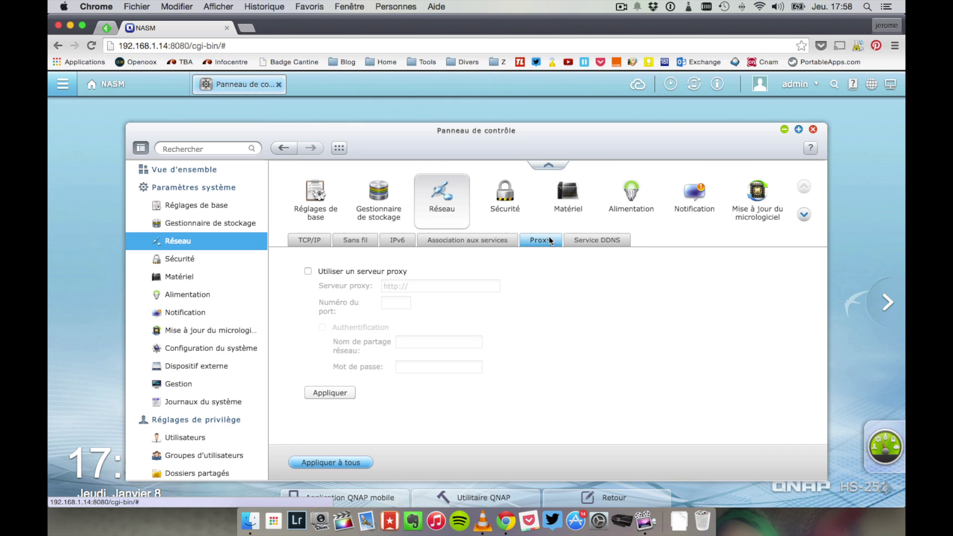
click(591, 242)
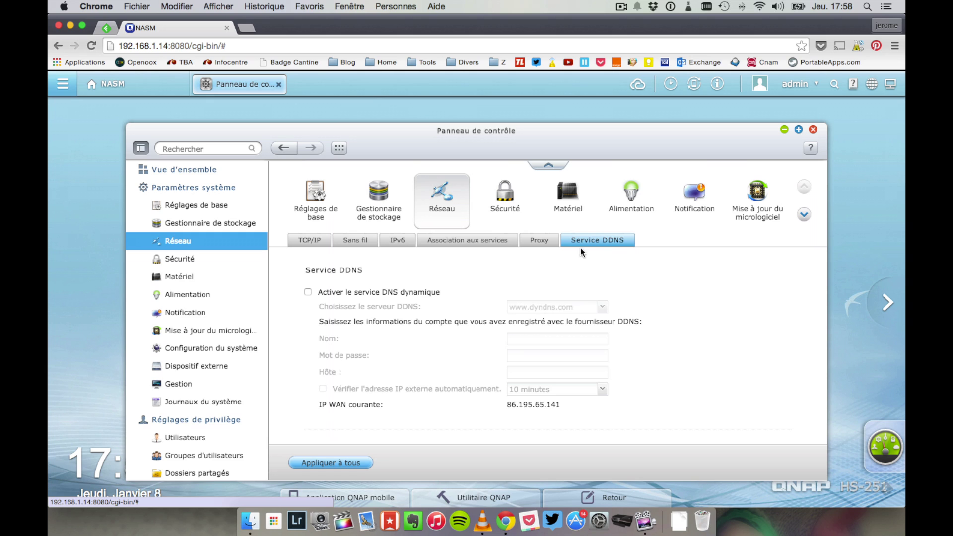
click(201, 260)
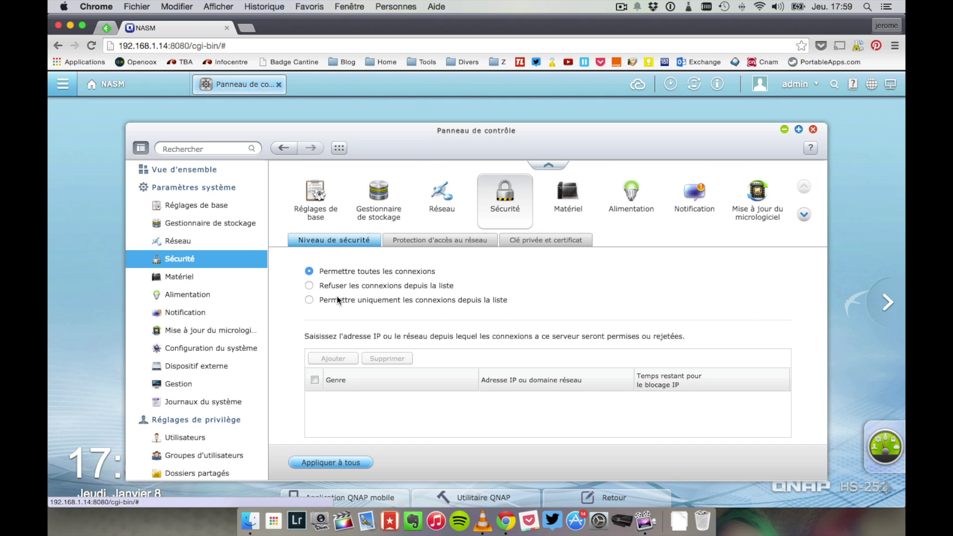
Step: Browse the network access protection and private key/certificate tabs, then go to Hardware settings
click(414, 241)
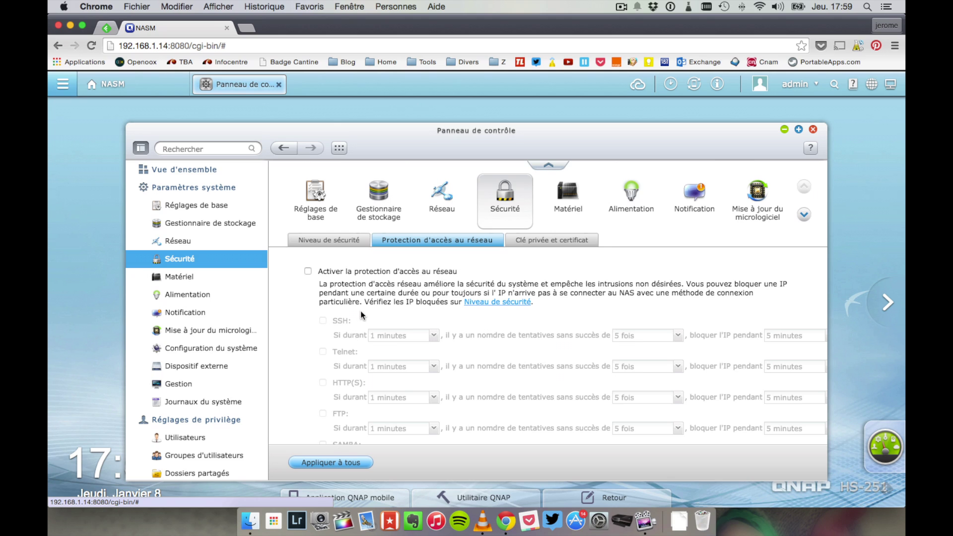
scroll(360, 311, down, 5)
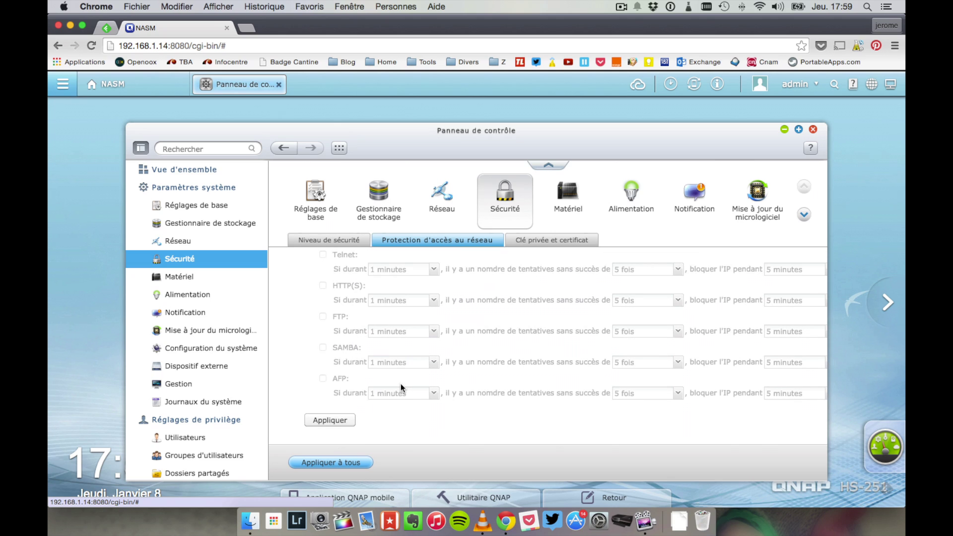
scroll(402, 385, up, 5)
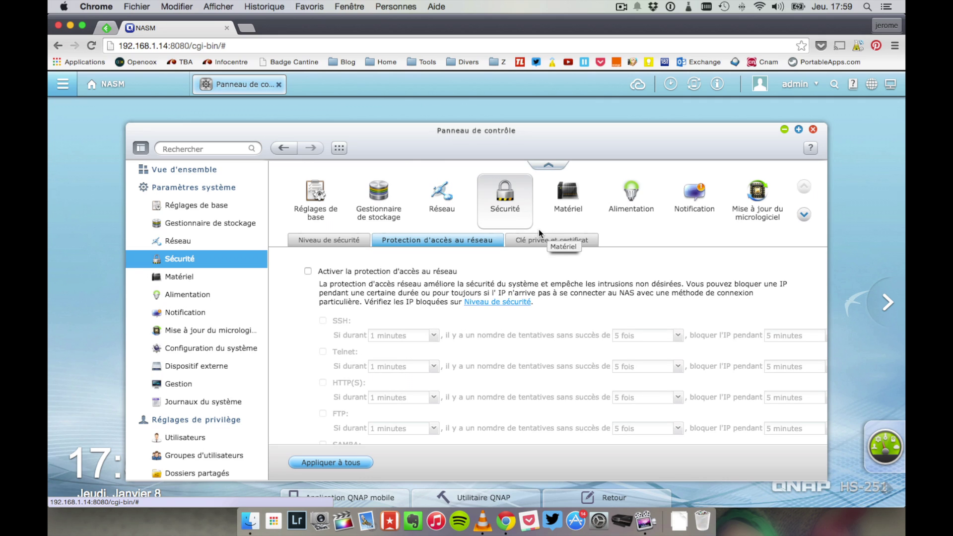
click(544, 240)
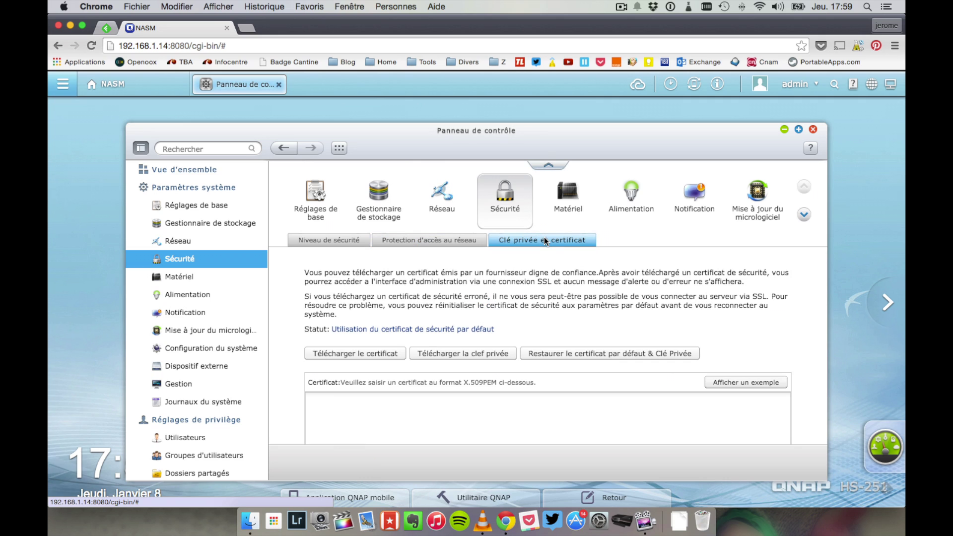
scroll(330, 318, down, 2)
scroll(329, 318, down, 5)
scroll(329, 318, up, 7)
click(322, 241)
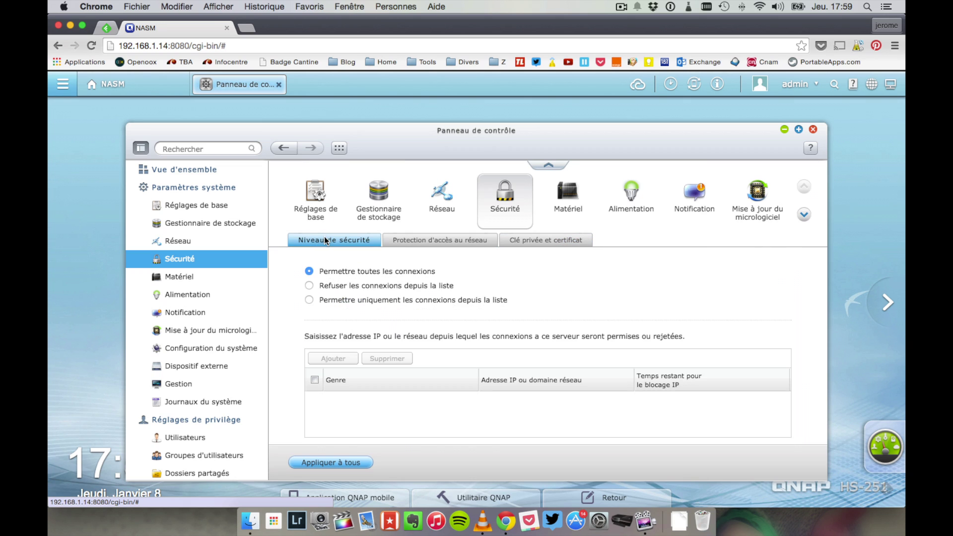
click(222, 278)
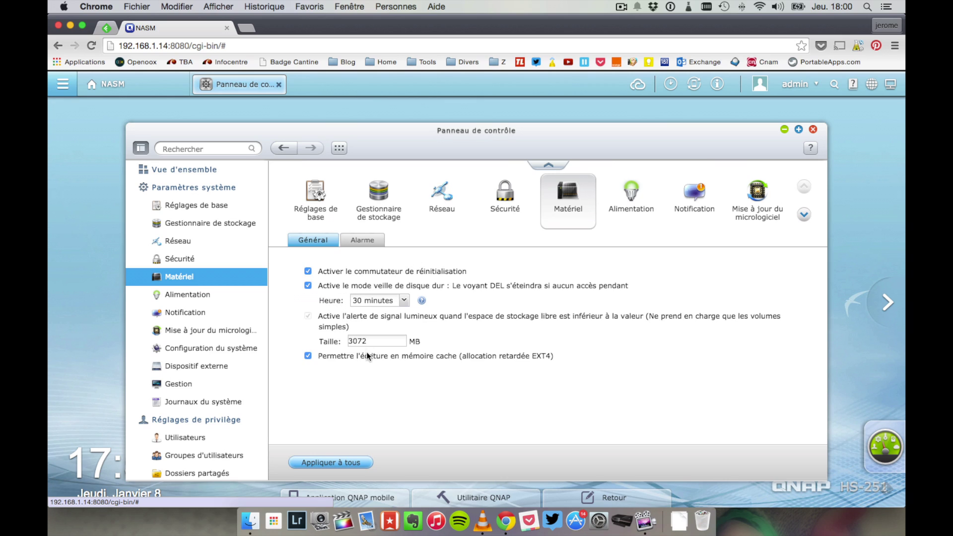
Step: Show the Alarm tab with beeps enabled for system operations and system events
click(376, 239)
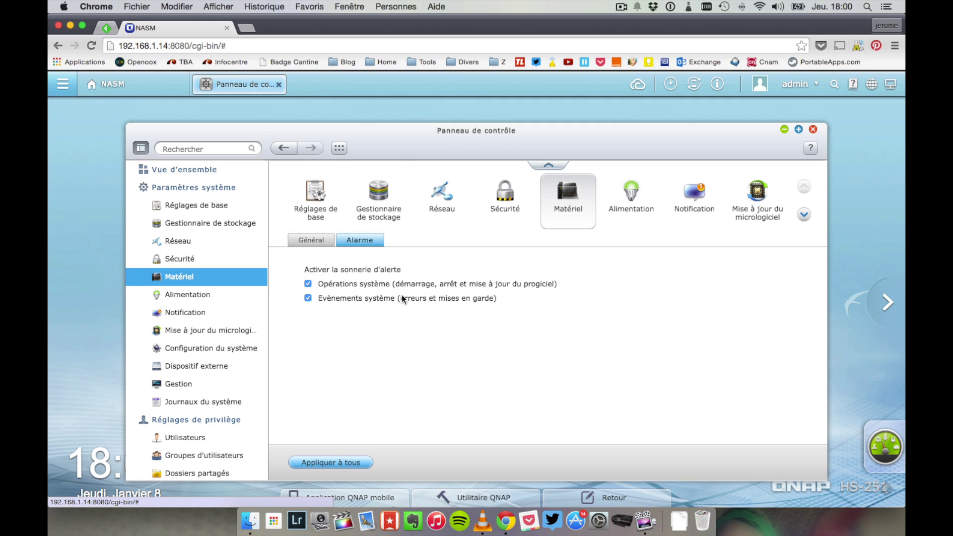
Step: In Power settings, review Wake-on-LAN and power recovery, ending on the power schedule with one daily shutdown
click(211, 293)
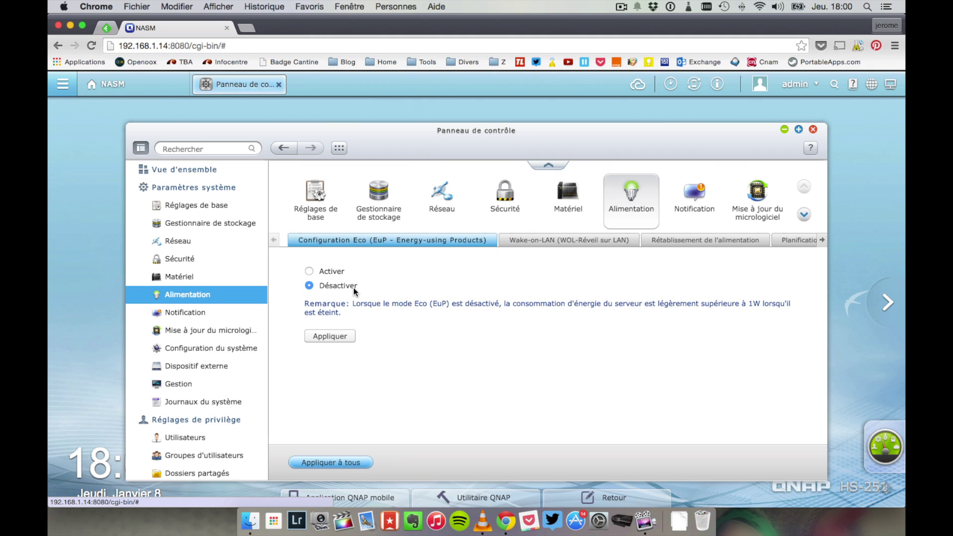
click(518, 241)
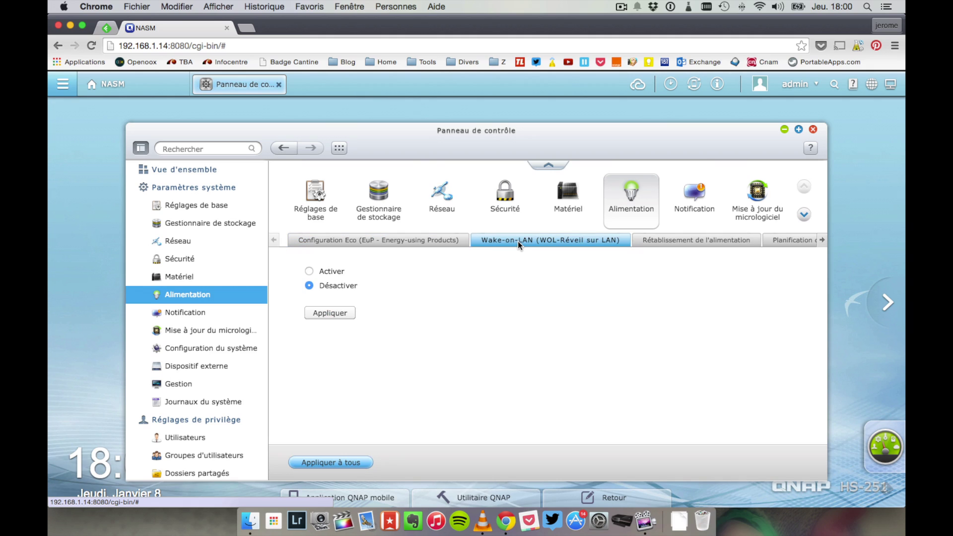
click(678, 243)
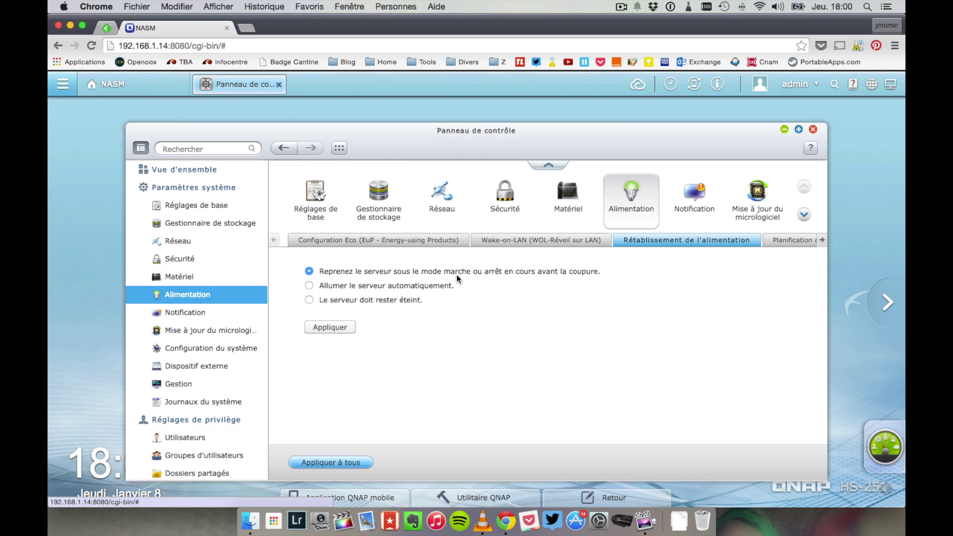
click(784, 245)
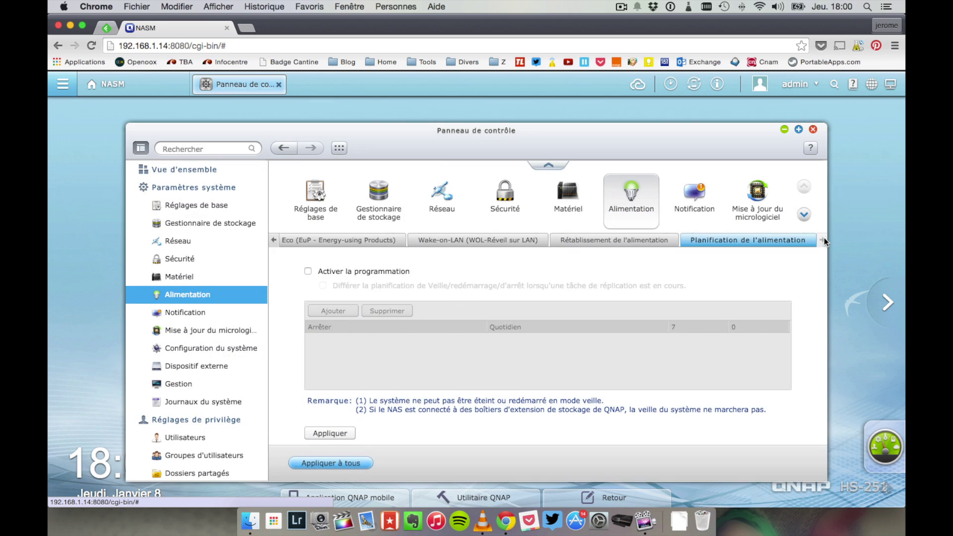
Step: In Notification, view the SMS server tab and tick Email for system error alerts
click(203, 311)
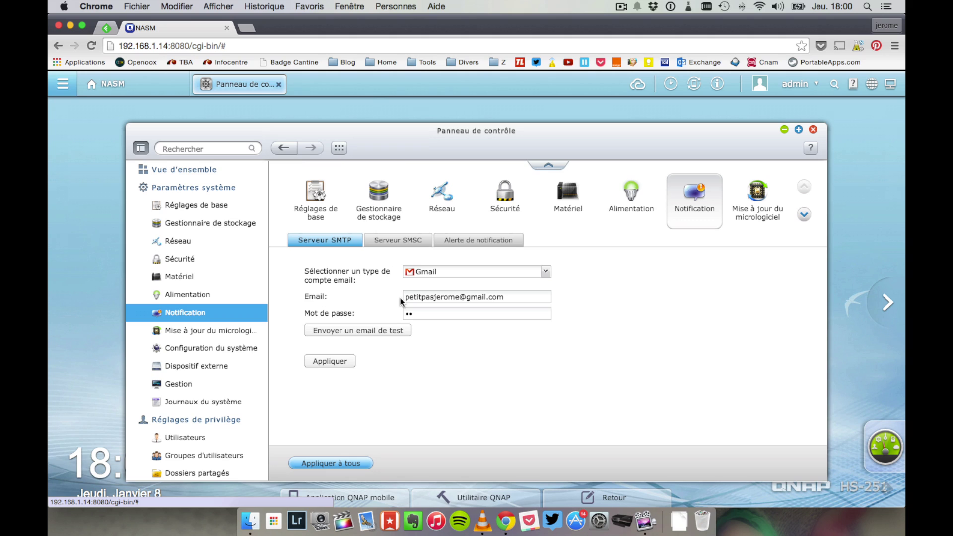
click(392, 241)
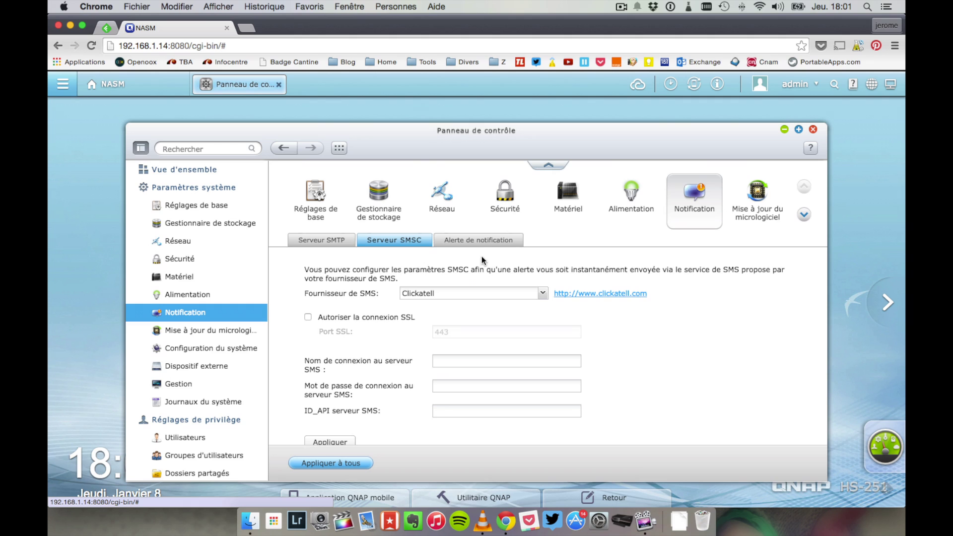
click(479, 243)
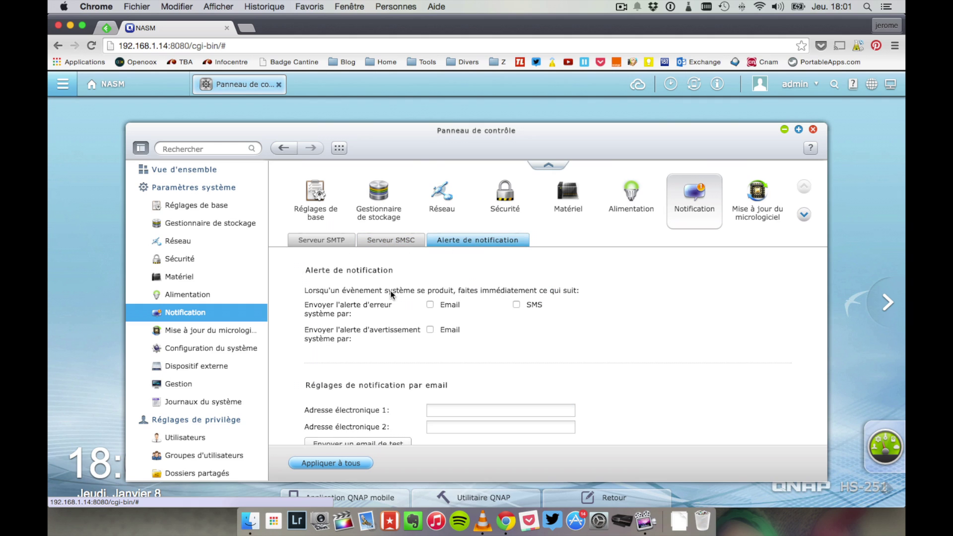
click(429, 302)
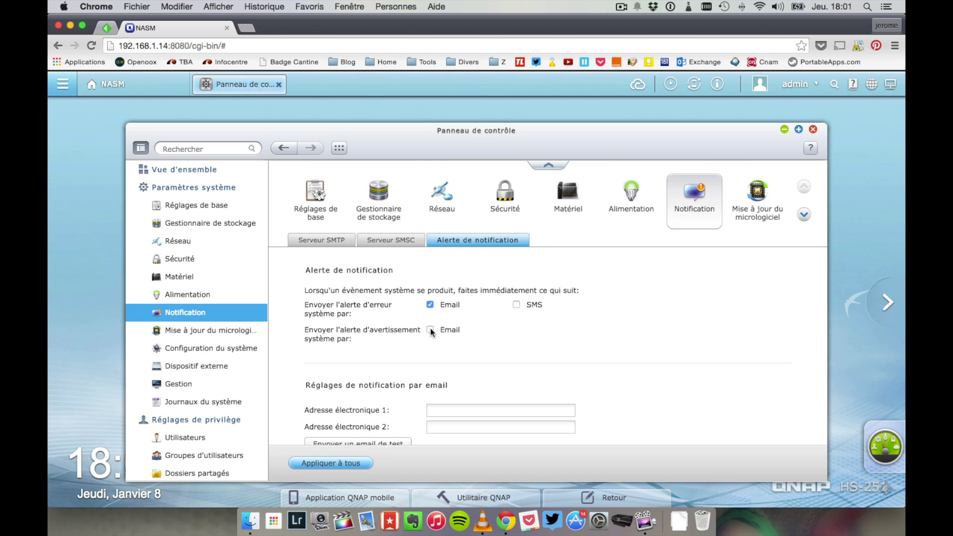
Step: Open the Firmware Update page showing model HS-251 on firmware 4.1.1
scroll(432, 332, down, 5)
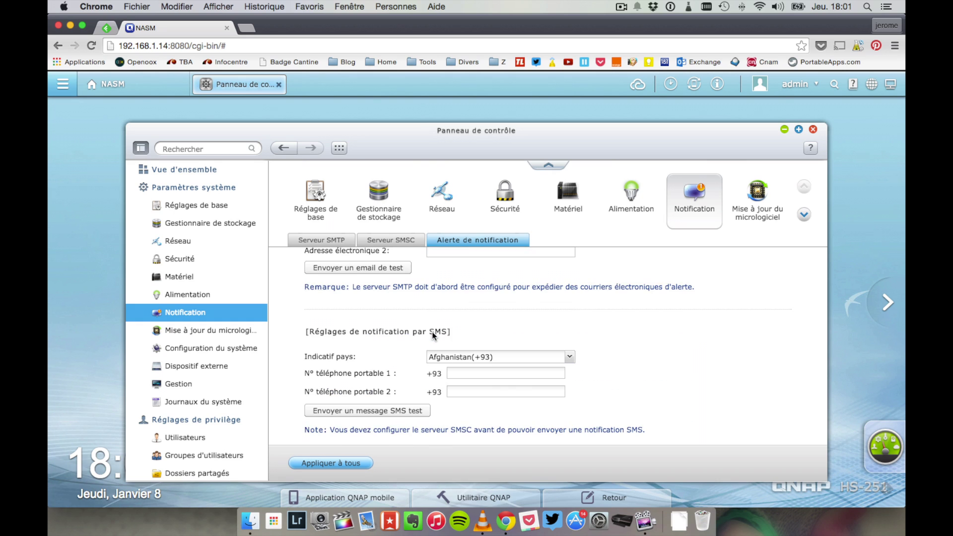
scroll(432, 333, up, 1)
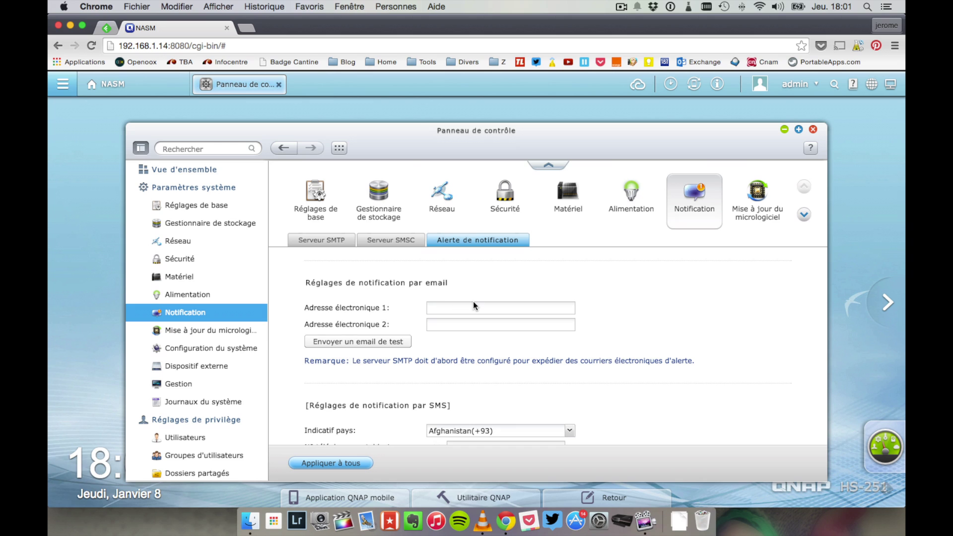
click(211, 331)
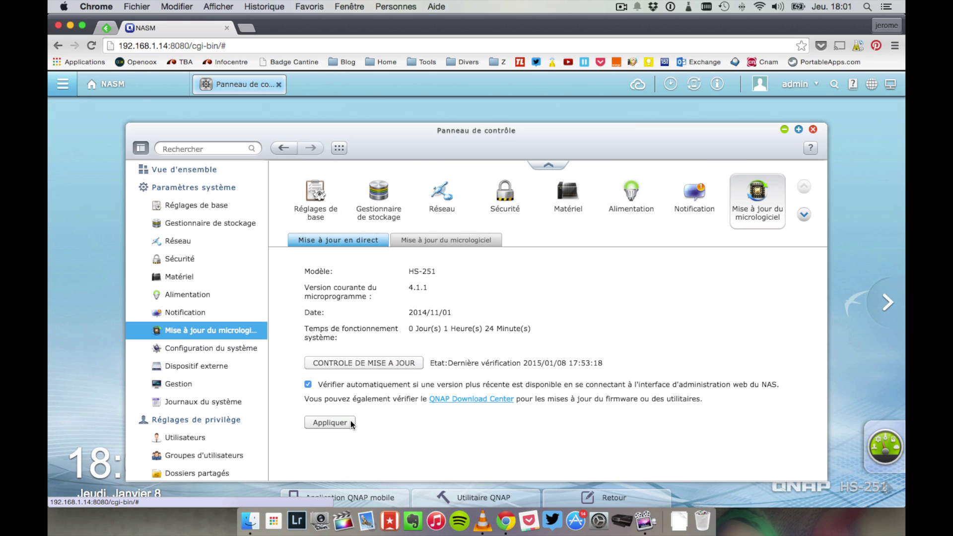
Step: Read the manual firmware update instructions, then go to the system settings backup/restore page
click(448, 238)
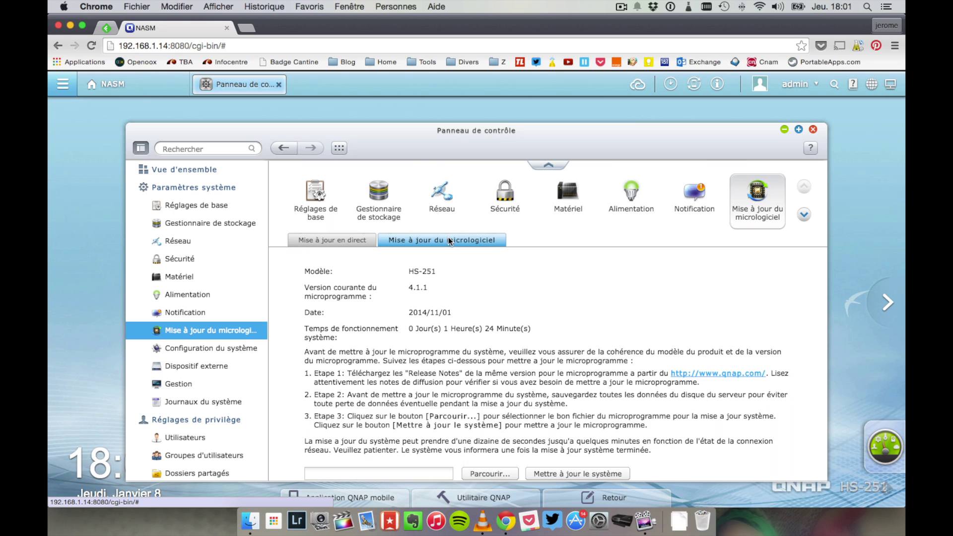
scroll(507, 329, down, 2)
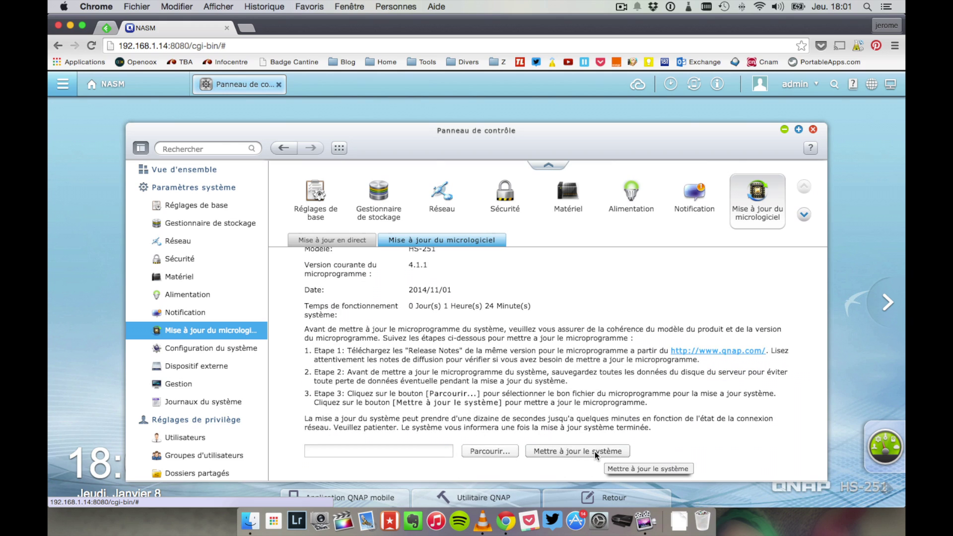
click(210, 345)
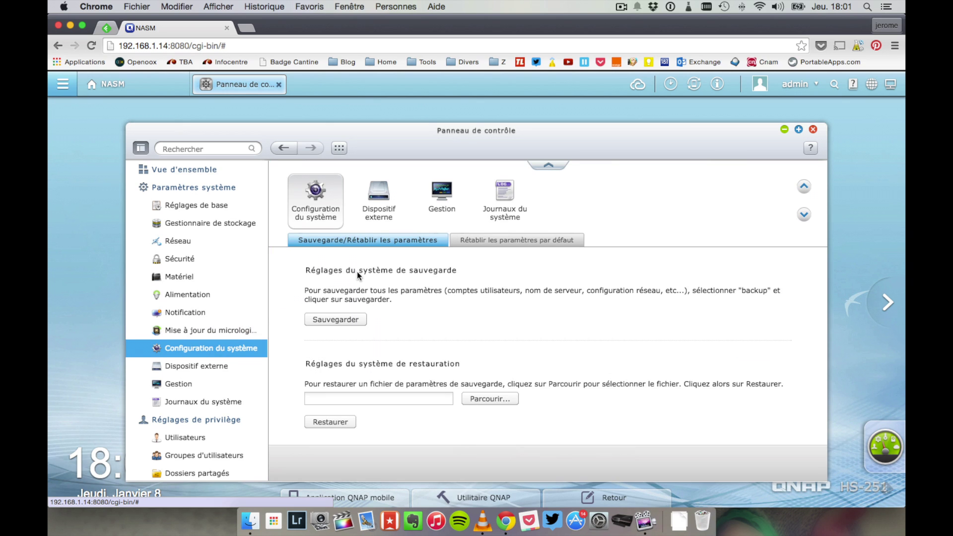
Step: Start a system settings backup and cancel it, view the factory-default reset options, then open External Device
click(330, 319)
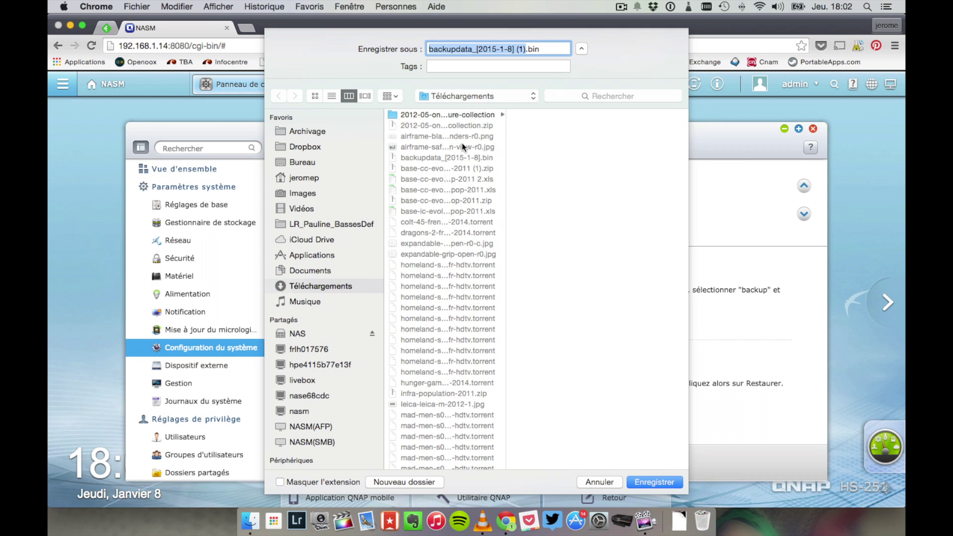
click(600, 483)
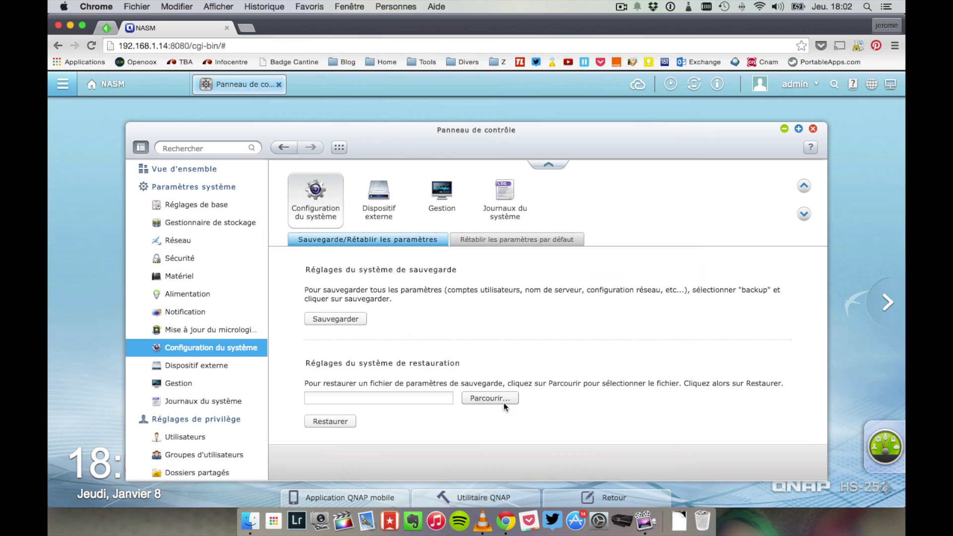
click(474, 242)
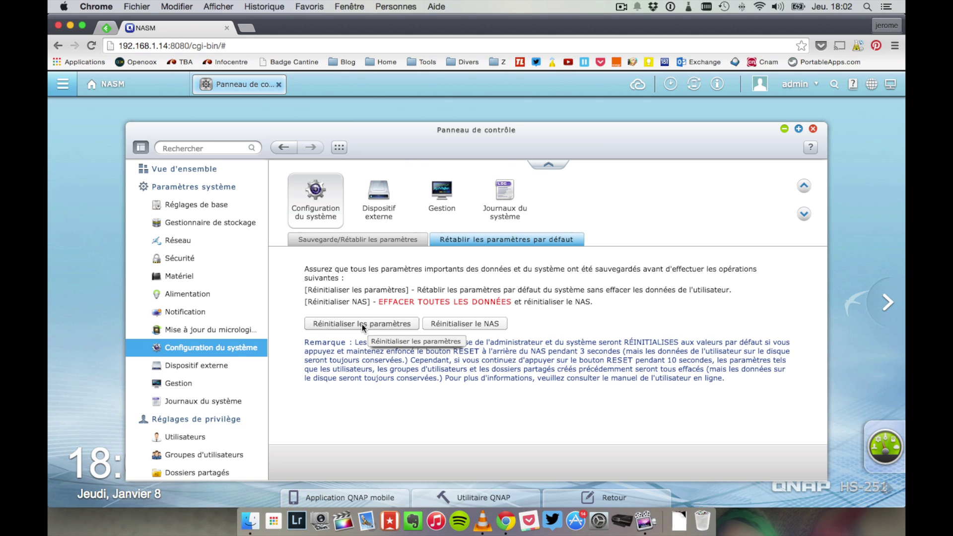
click(164, 364)
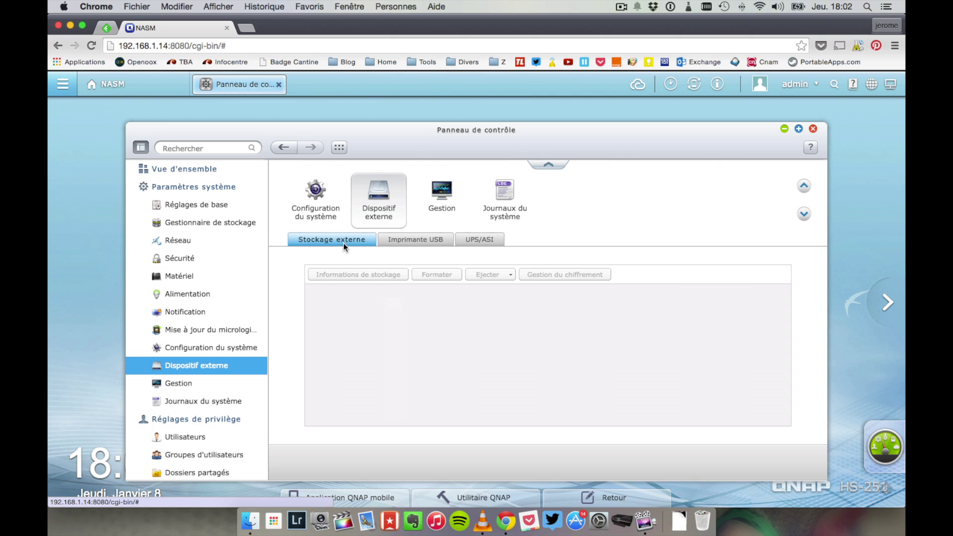
Step: Review the USB printer tab and the UPS tab with its 5-minute shutdown setting
click(399, 241)
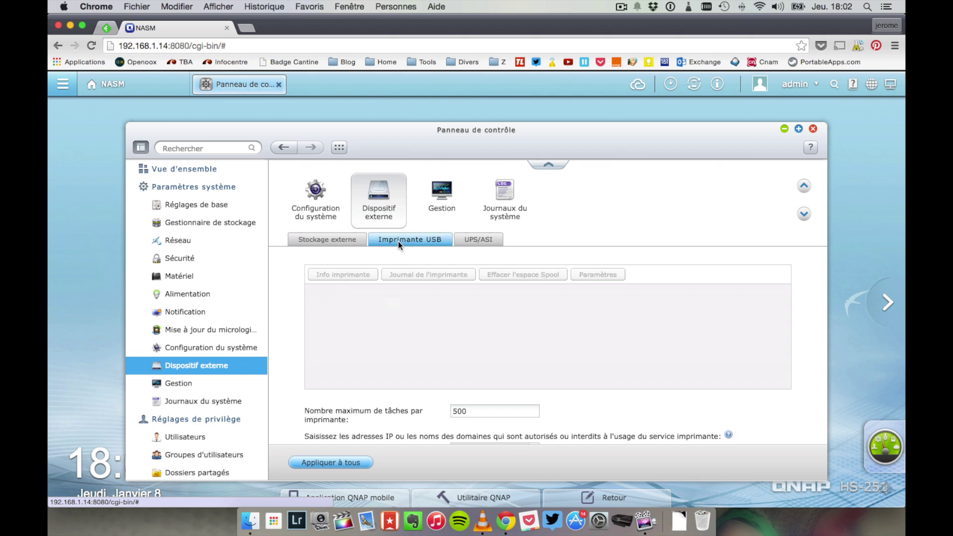
click(478, 240)
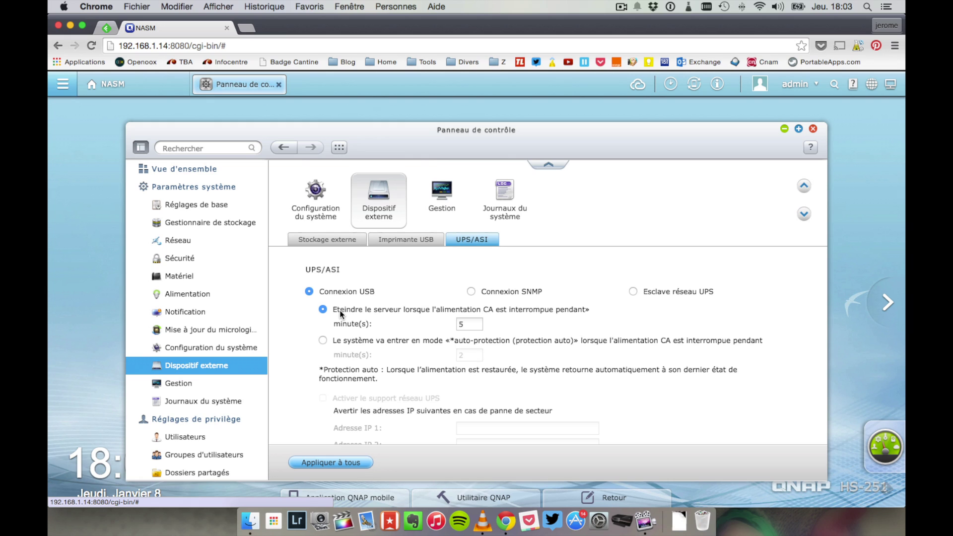
scroll(339, 311, down, 5)
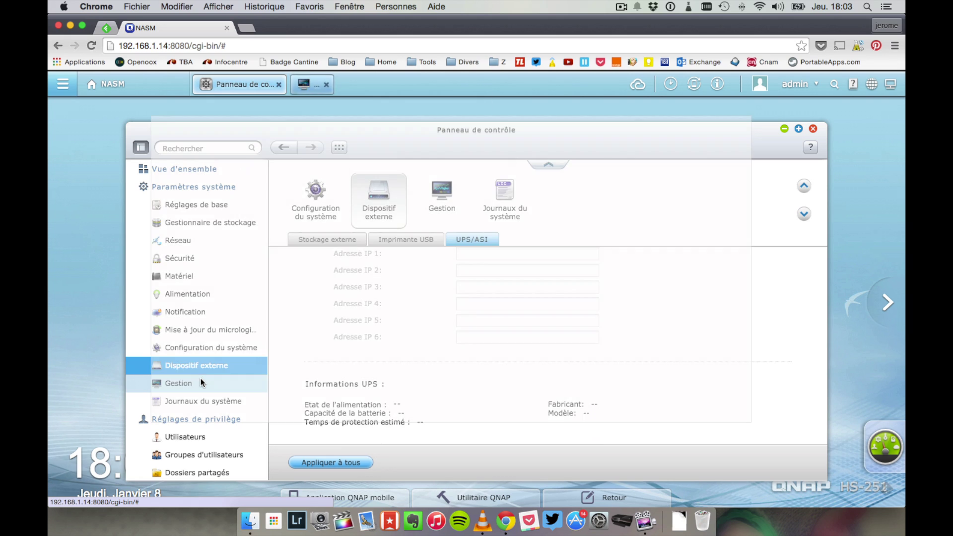
Step: In Gestion, check both Ethernet ports, the enabled services, then CPU, memory and temperature readings
click(201, 382)
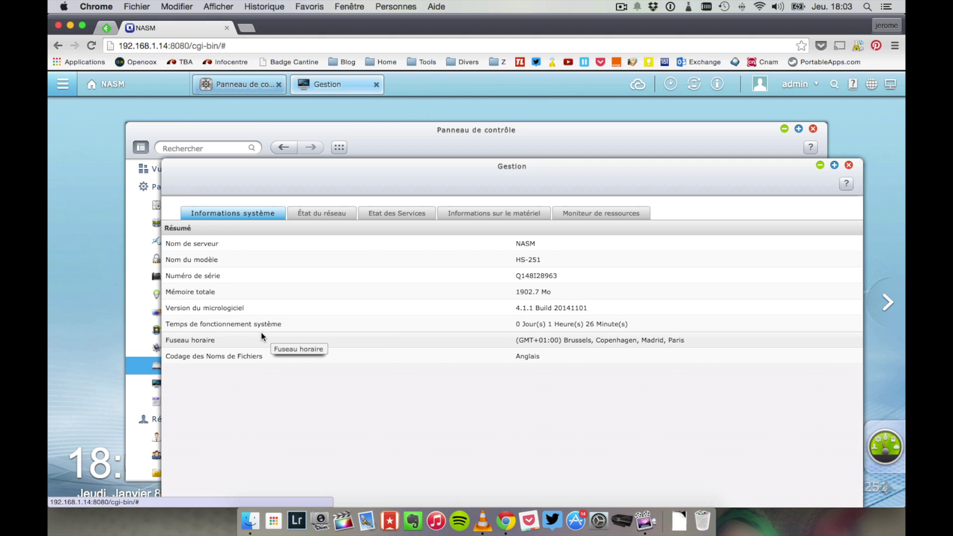
click(320, 214)
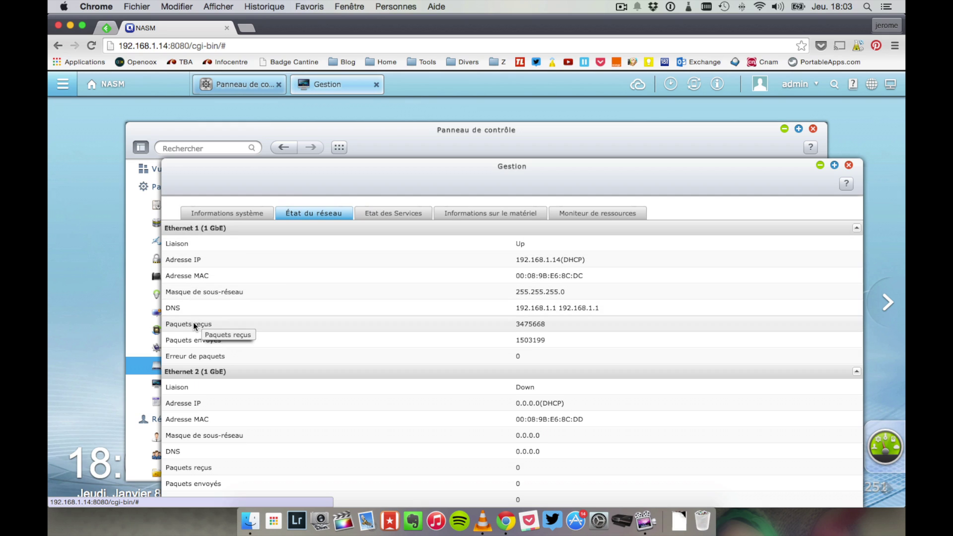
click(411, 216)
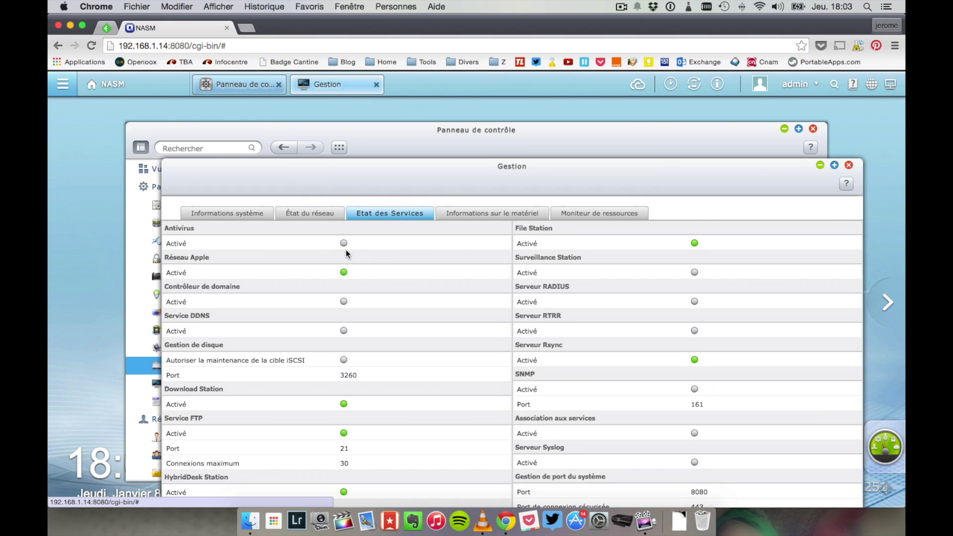
scroll(370, 357, down, 10)
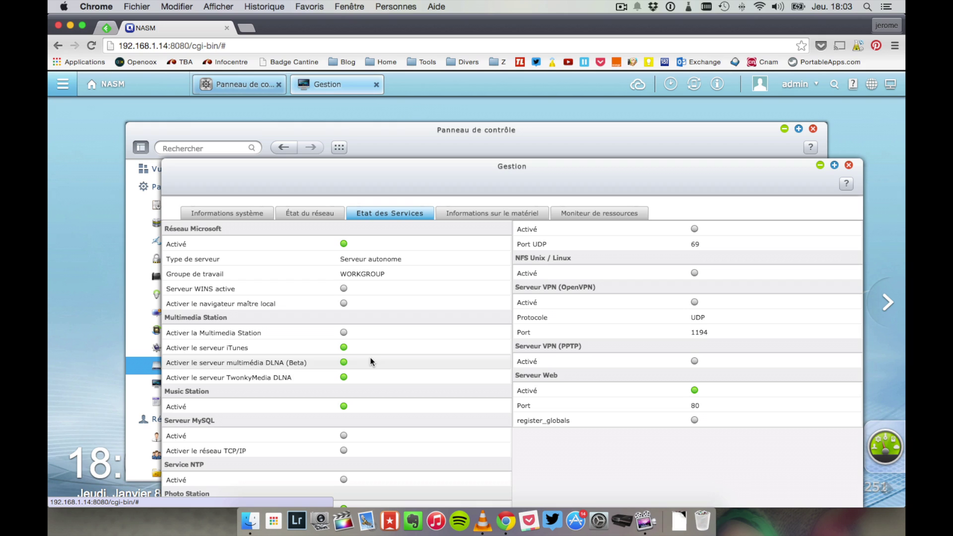
scroll(371, 362, up, 10)
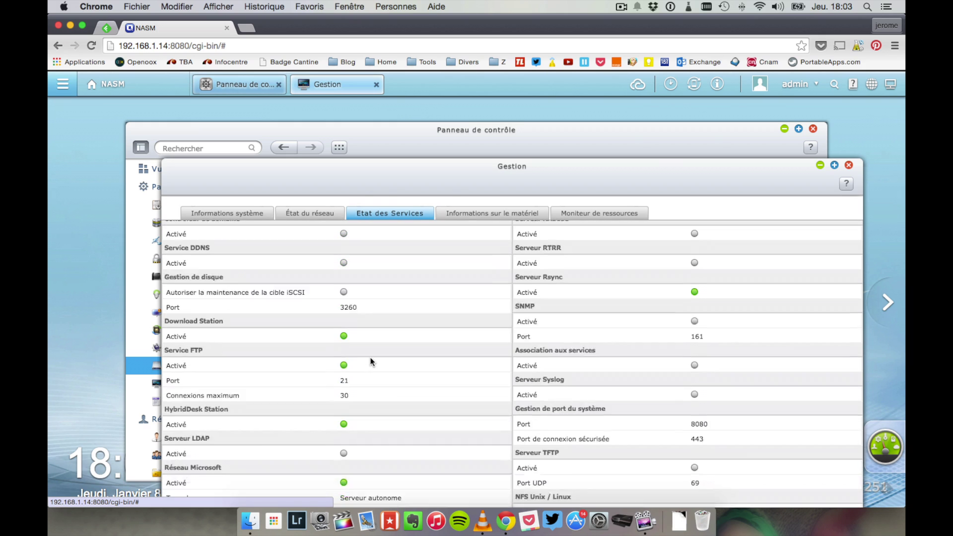
click(445, 216)
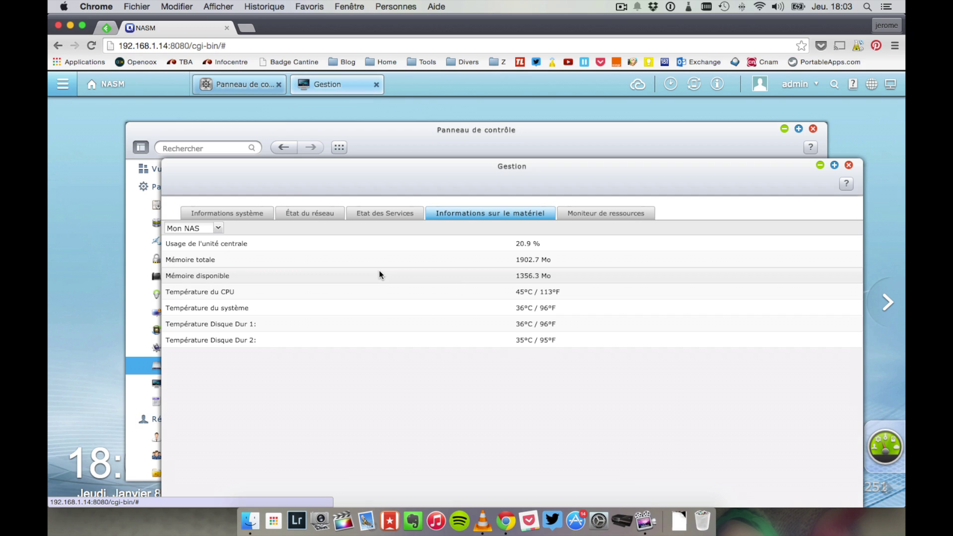
Step: Browse resource monitor memory, disk usage, bandwidth, processes and disk performance views, then close Gestion
click(601, 218)
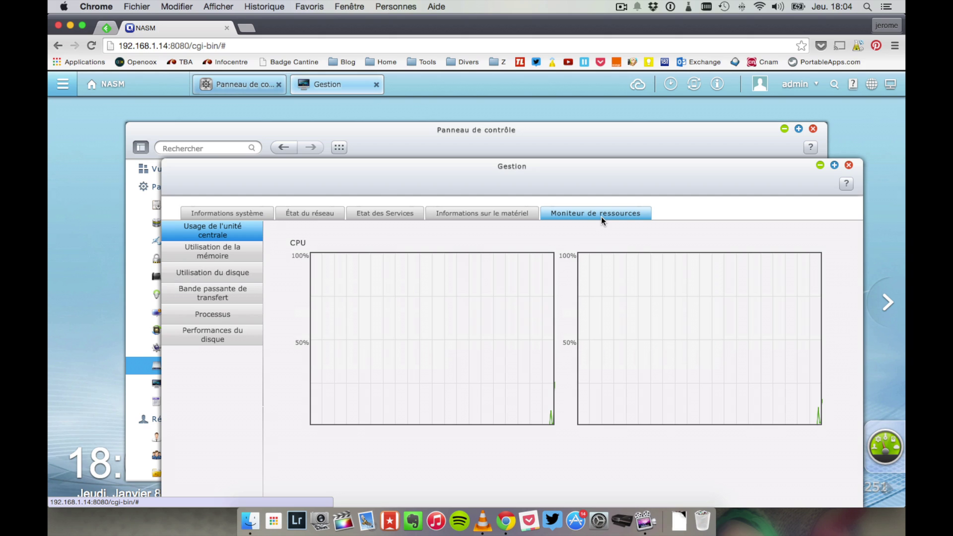
click(205, 256)
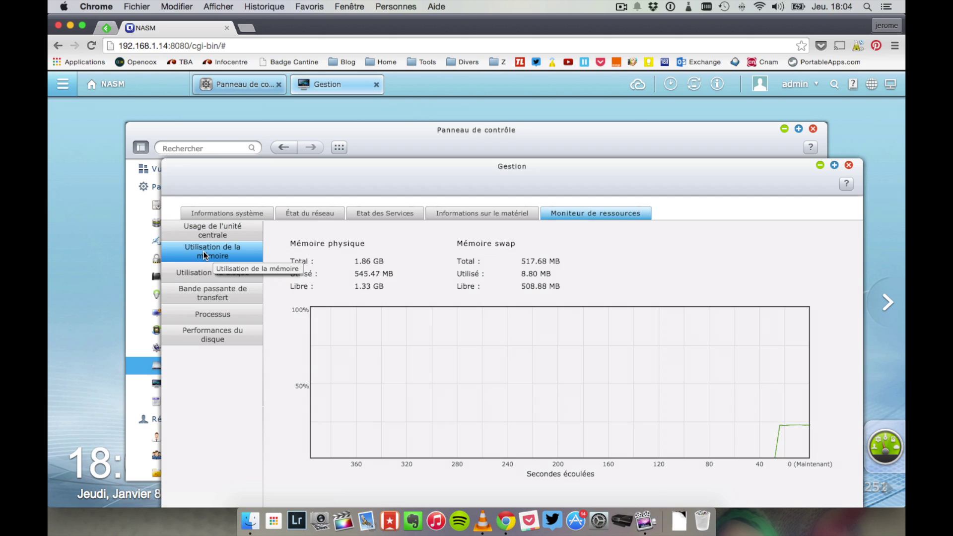
click(225, 276)
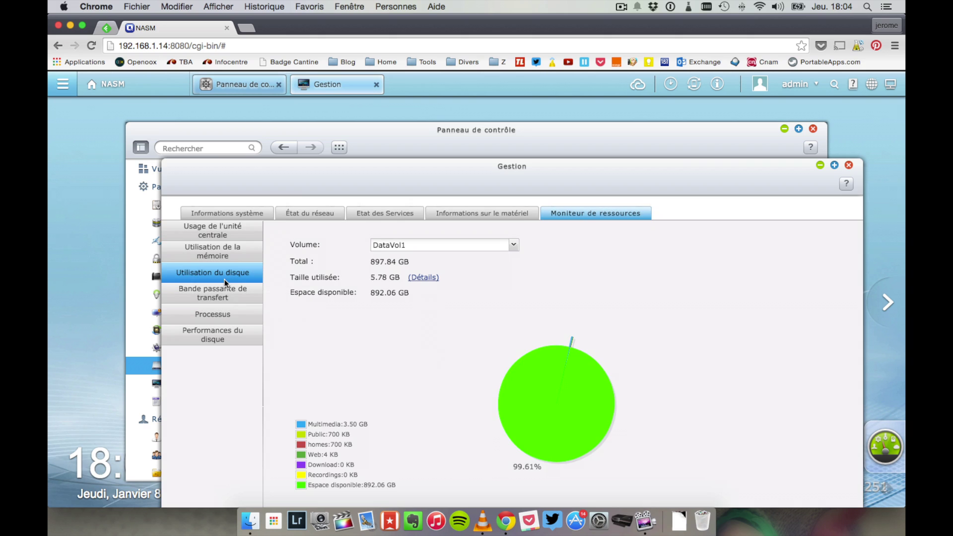
click(228, 287)
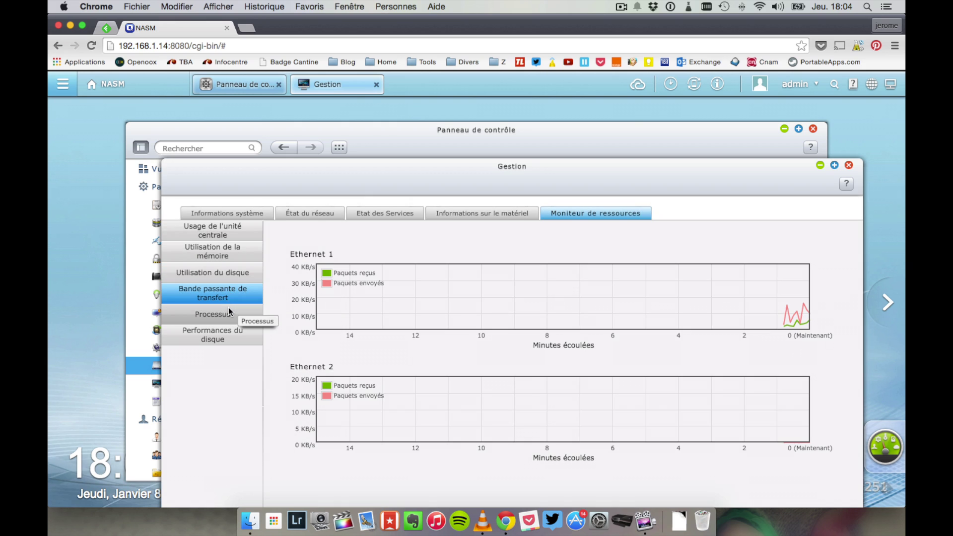
click(228, 311)
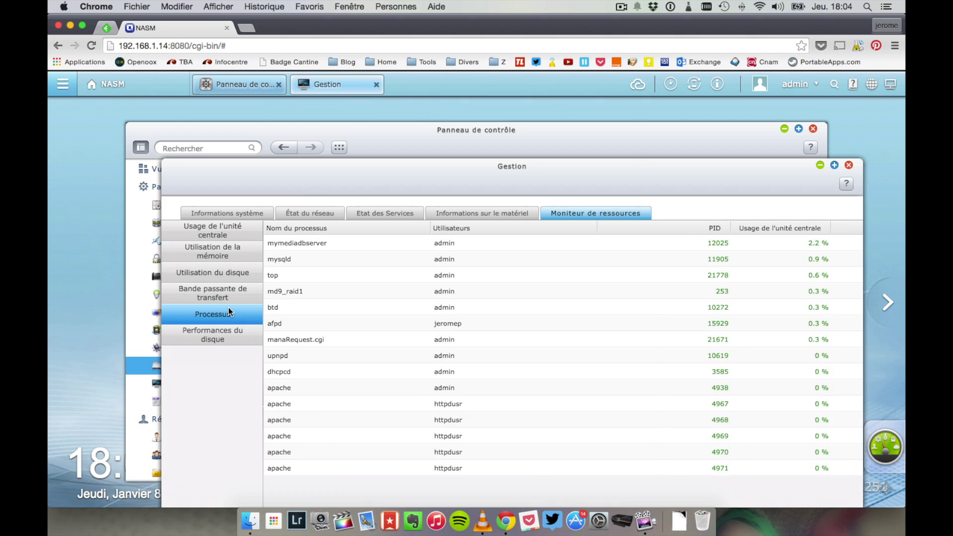
click(237, 340)
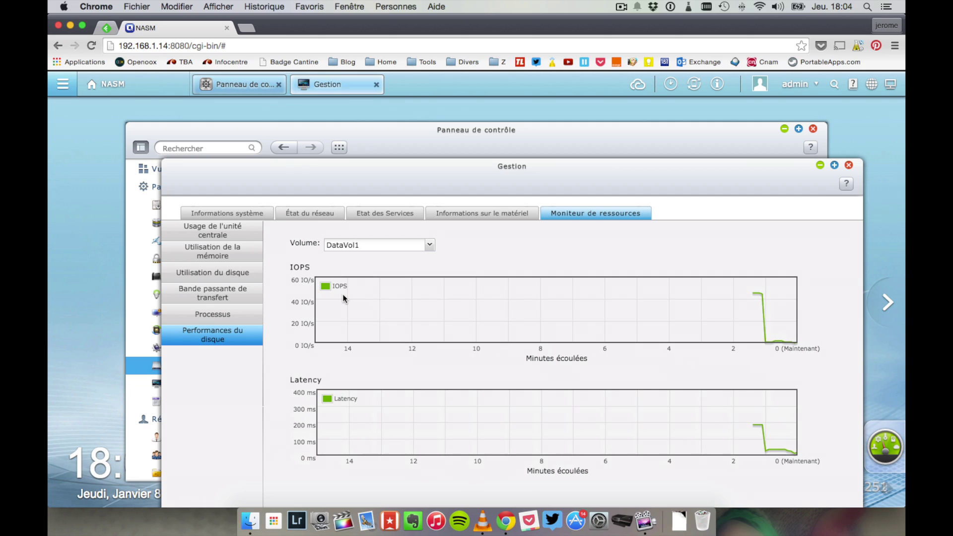
click(849, 166)
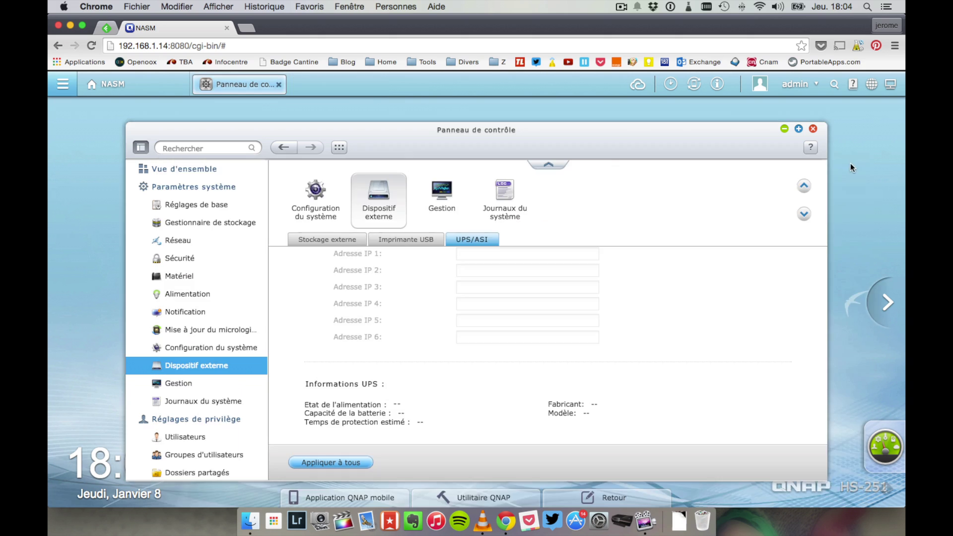
Step: Open the system logs, view the empty system connection logs tab, and close the window
click(192, 397)
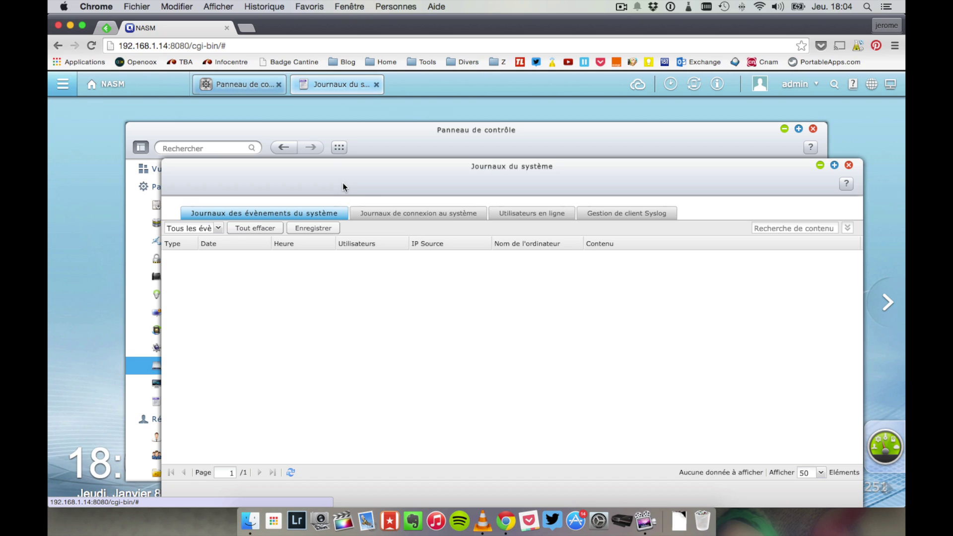
click(380, 215)
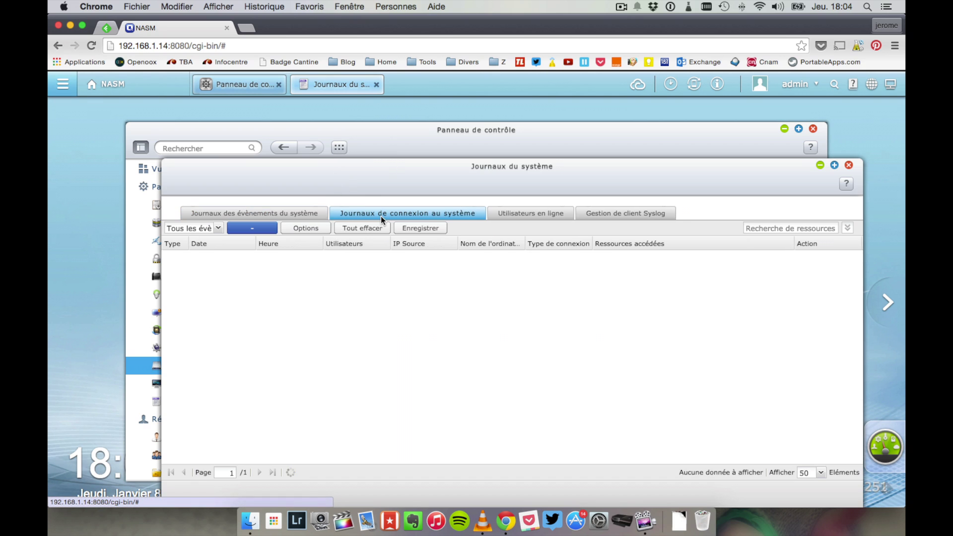
click(158, 187)
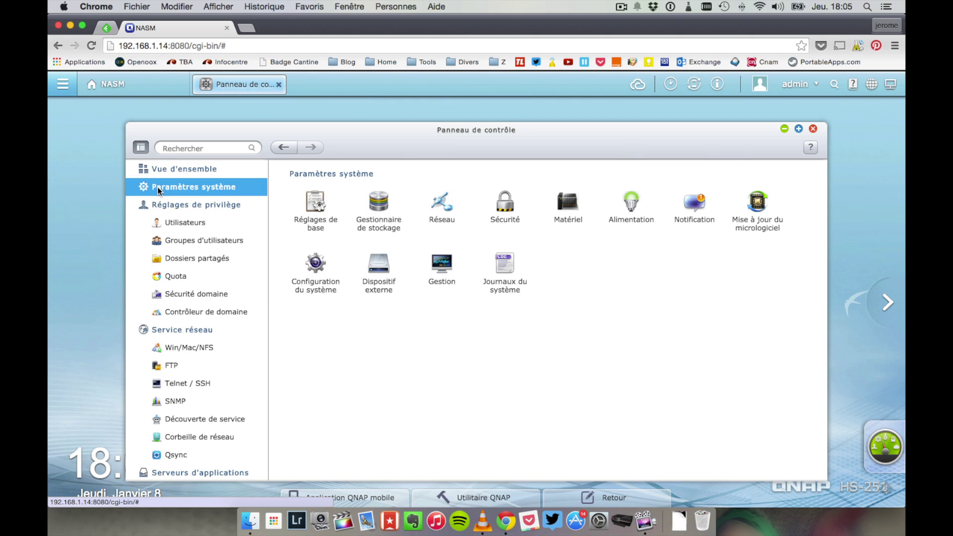
Step: Show the two local user accounts under privilege settings and the Créer dropdown options
click(173, 208)
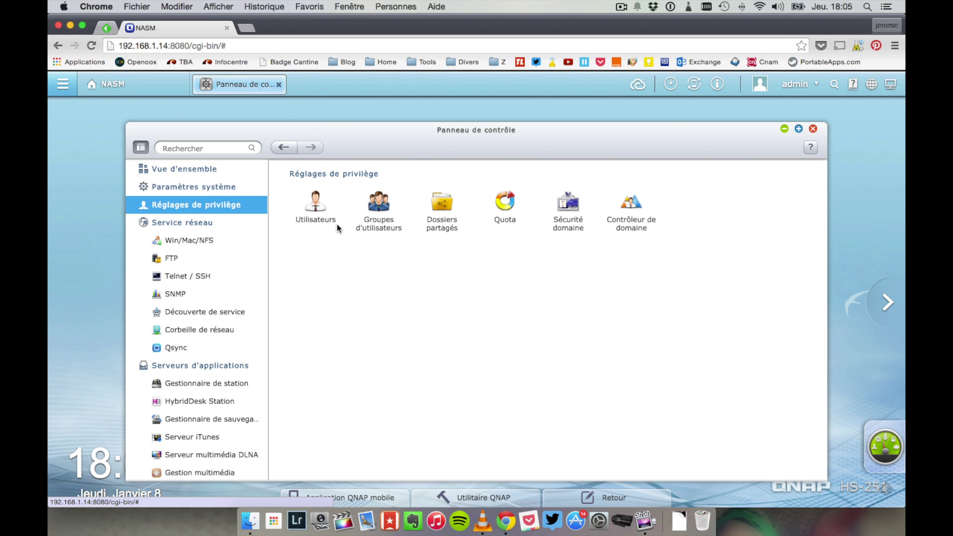
click(212, 221)
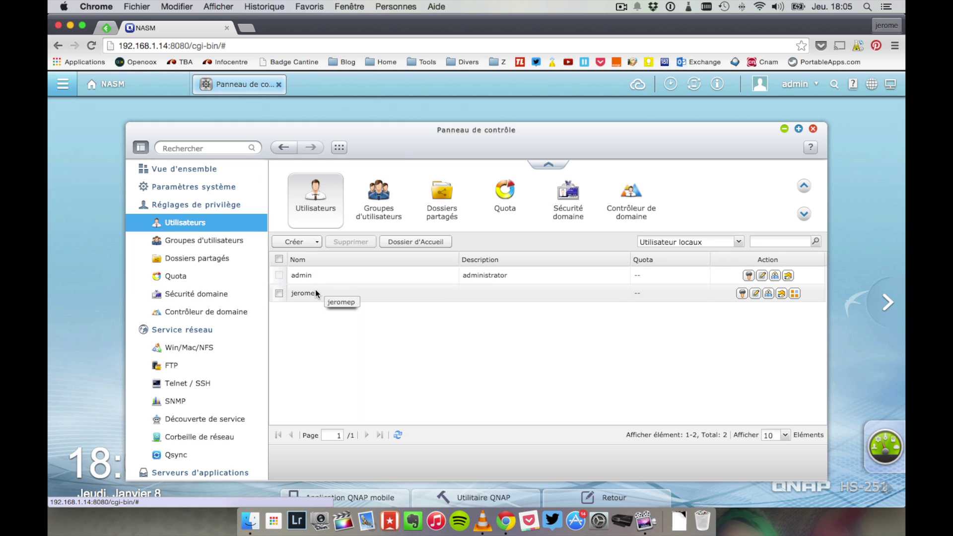
click(311, 244)
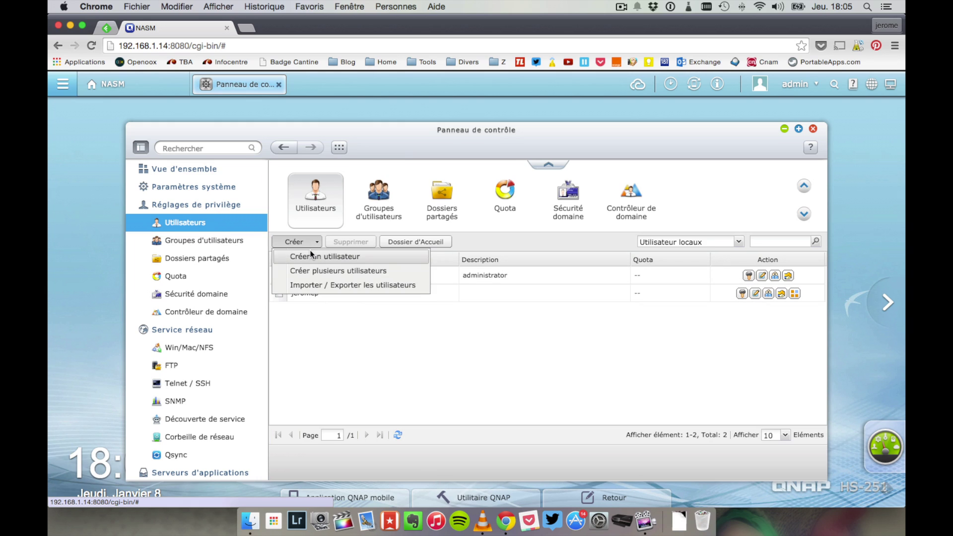
click(311, 254)
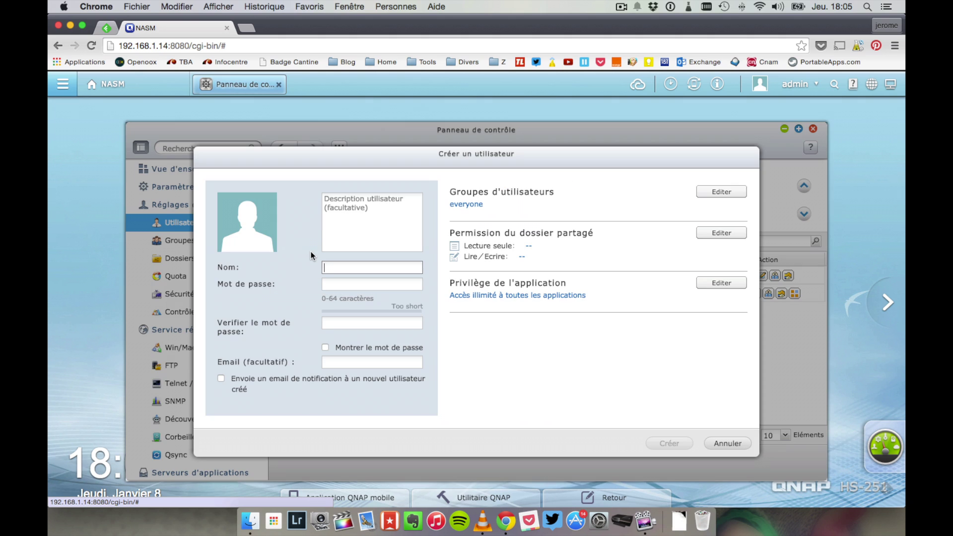
click(741, 193)
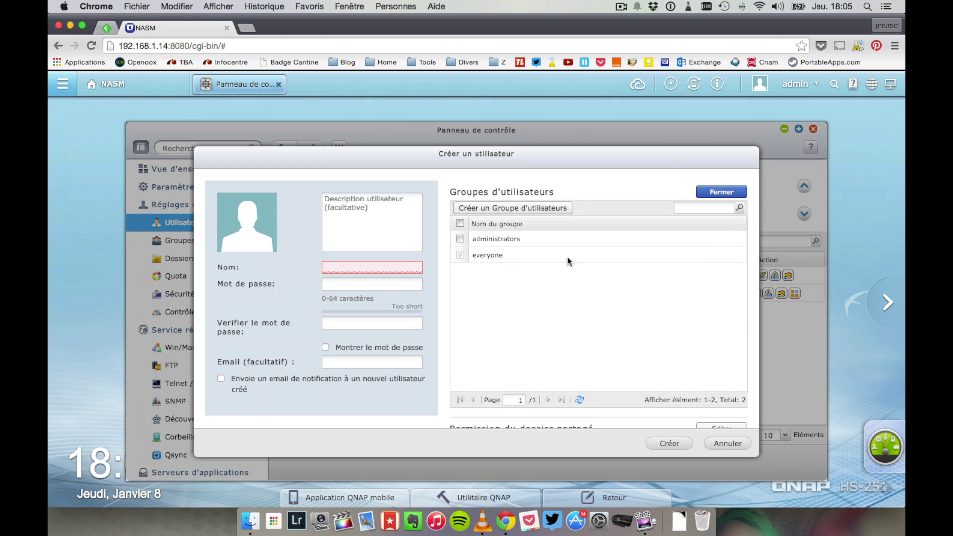
scroll(511, 364, down, 3)
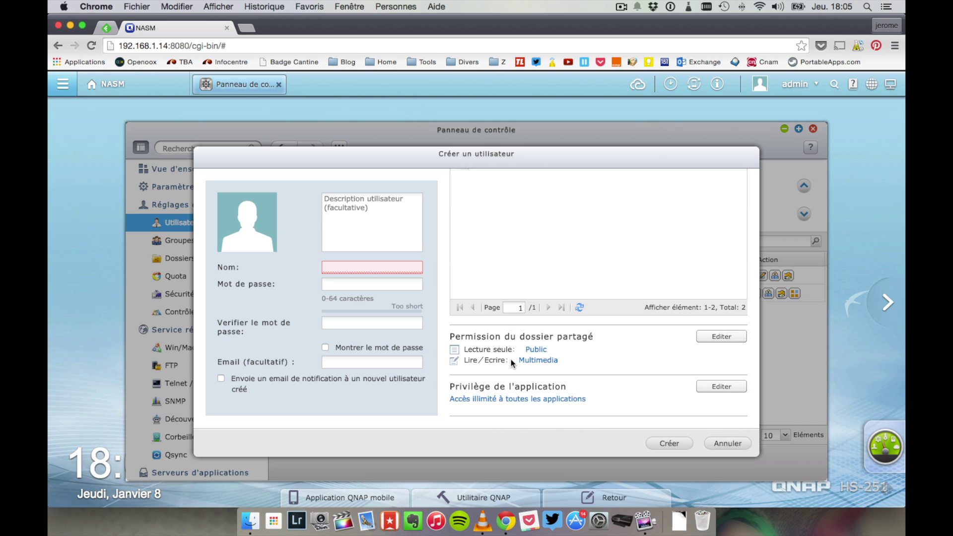
scroll(511, 359, up, 3)
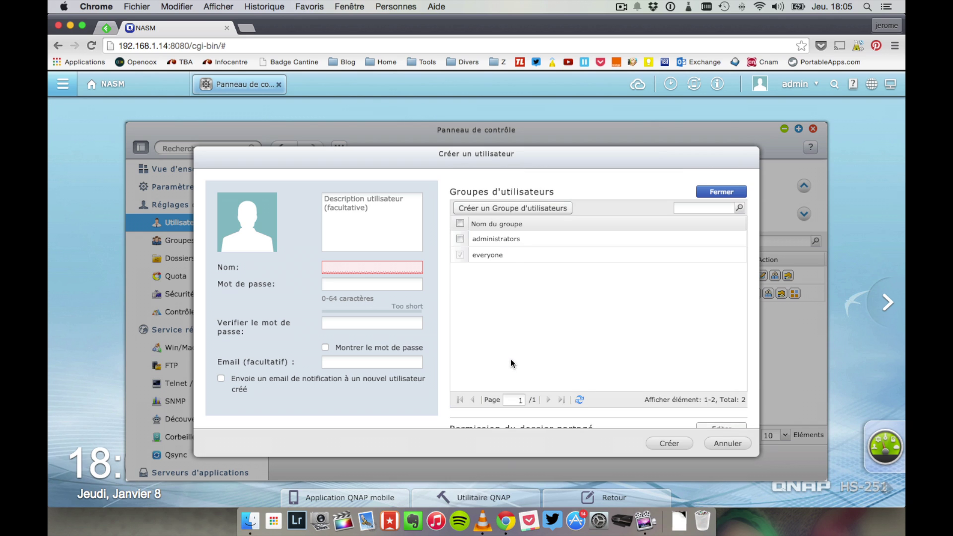
click(498, 208)
click(507, 328)
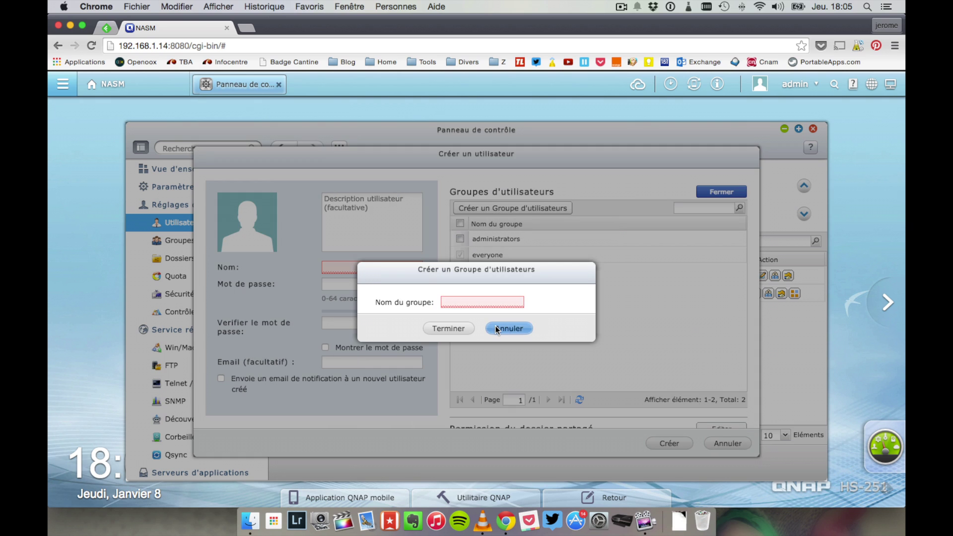
click(726, 441)
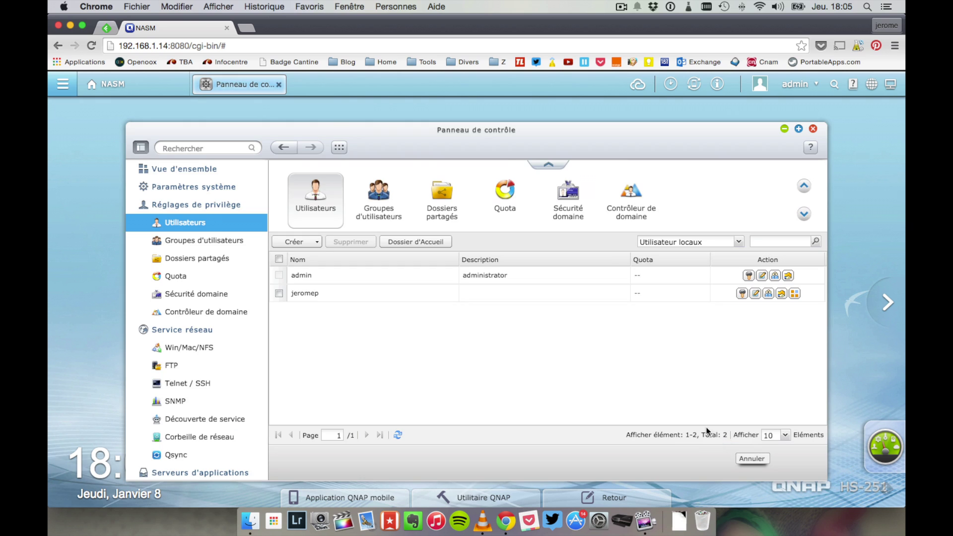
Step: Browse user groups and the six shared folders, then review Multimedia's properties and cancel unchanged
click(373, 195)
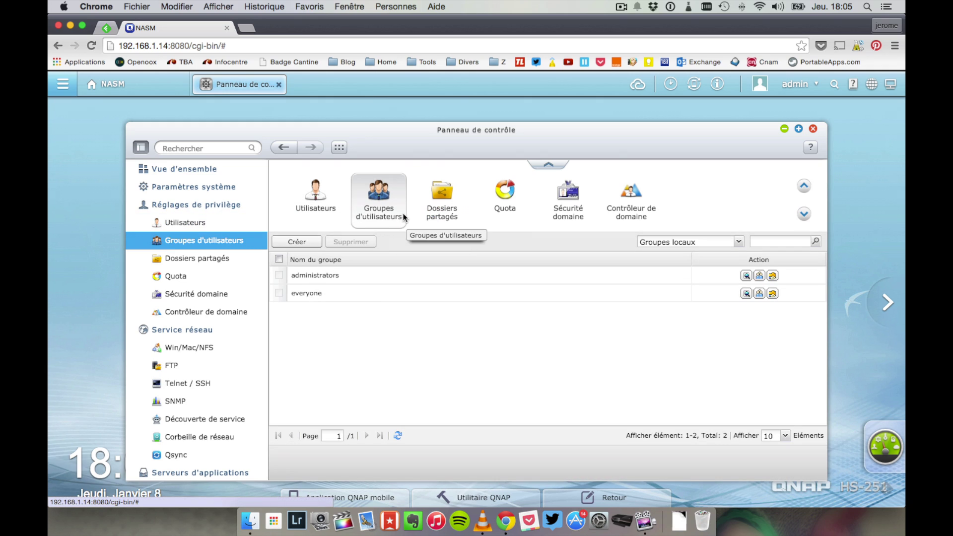
click(435, 197)
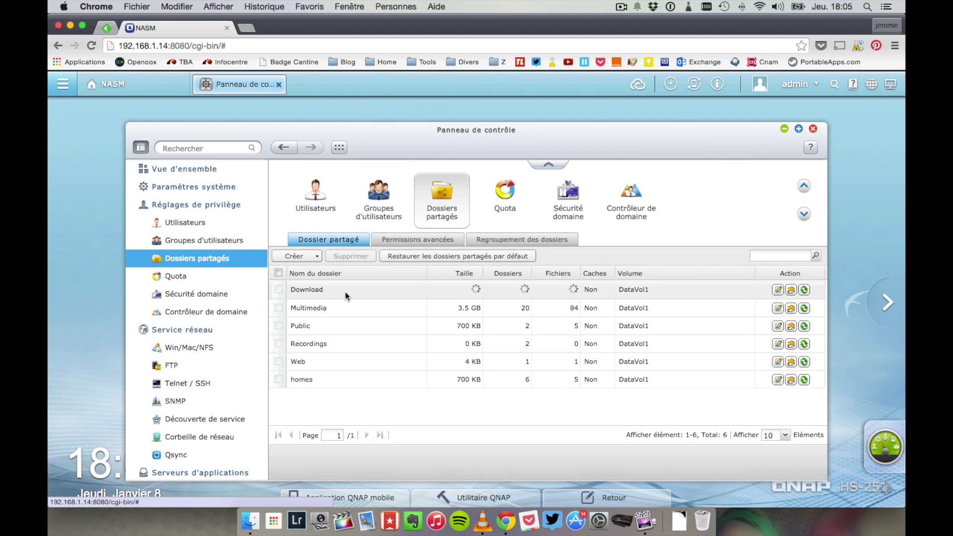
click(779, 307)
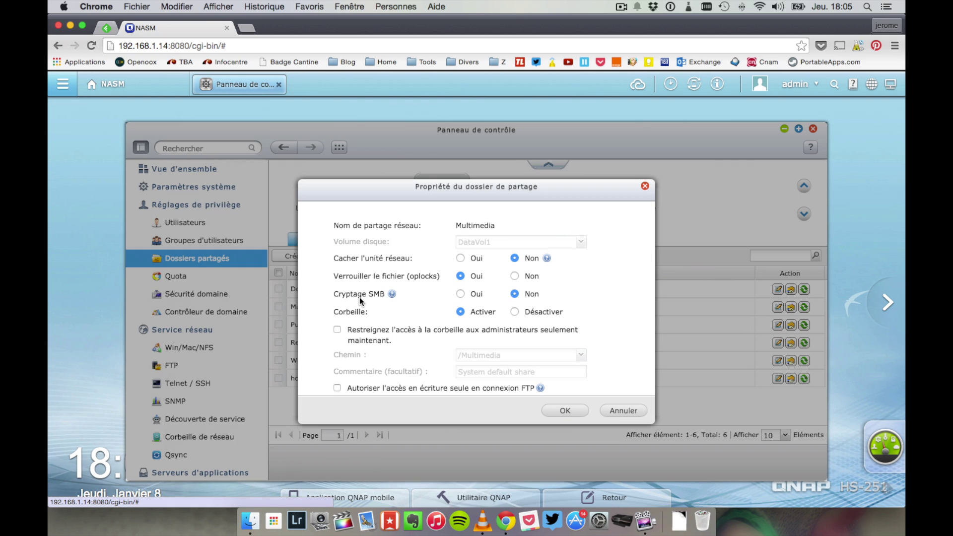
scroll(379, 296, down, 3)
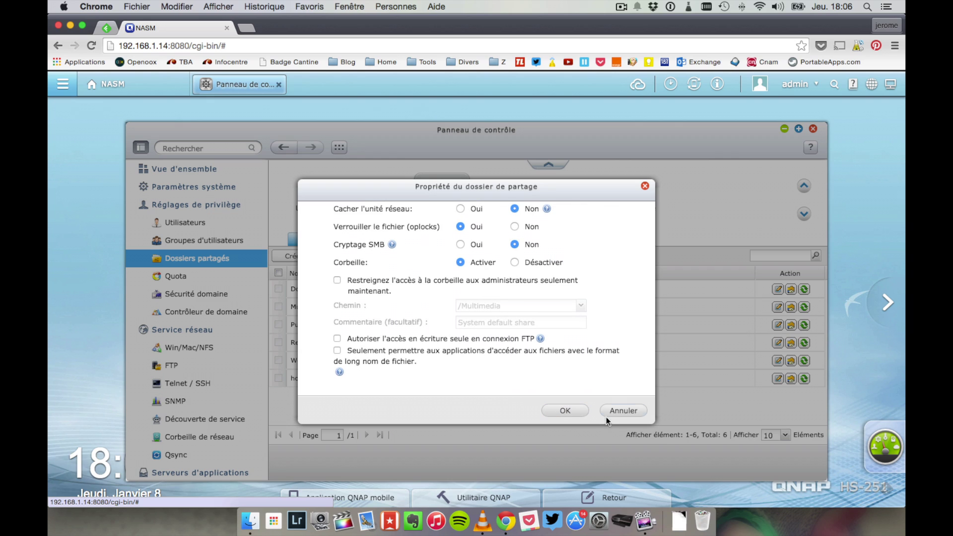
scroll(499, 334, up, 3)
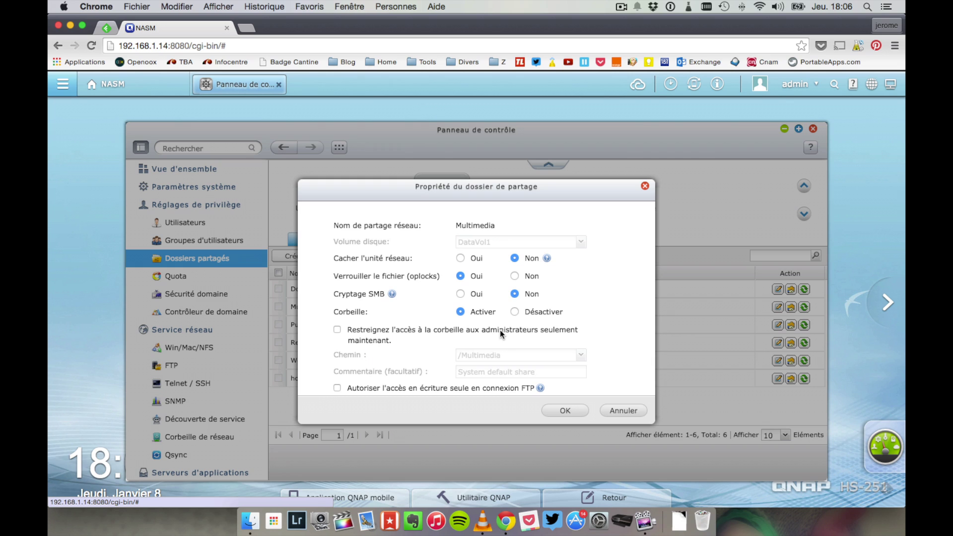
click(624, 414)
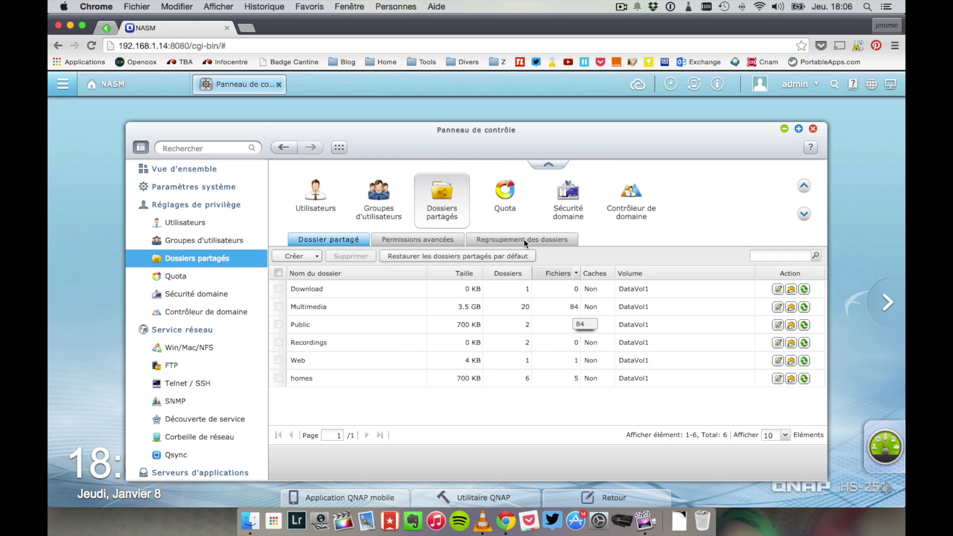
Step: Grant the non-admin user RW permission on the Download and Web shared folders and apply
click(396, 240)
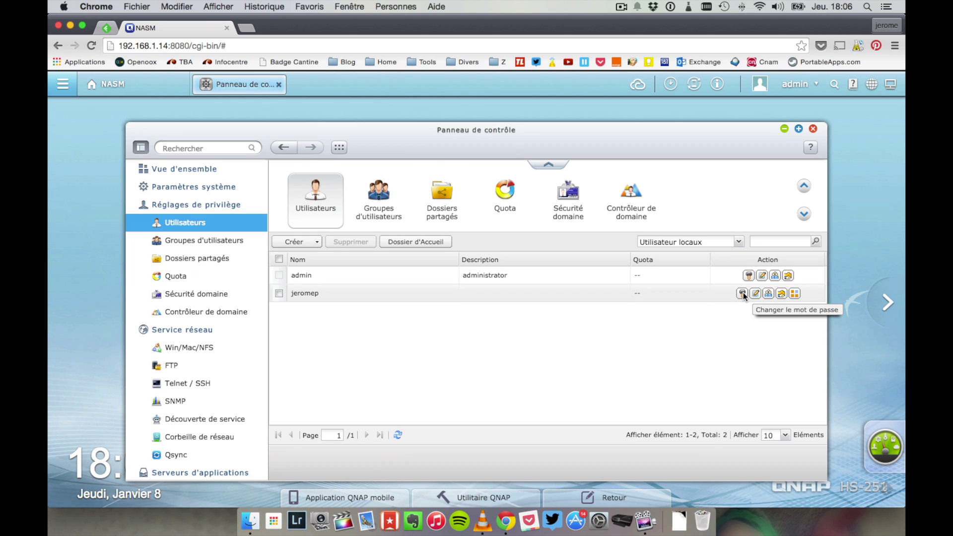
click(778, 294)
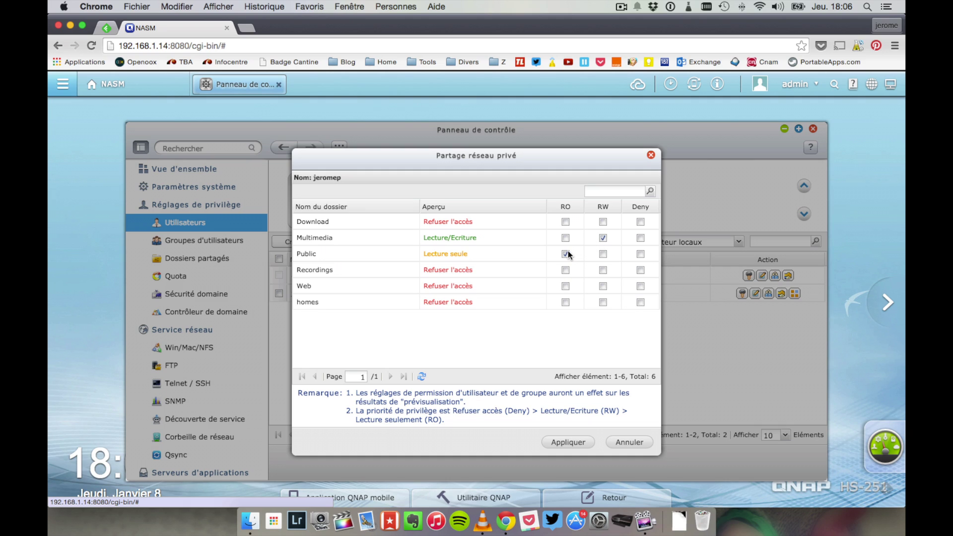
click(603, 221)
click(603, 286)
click(567, 442)
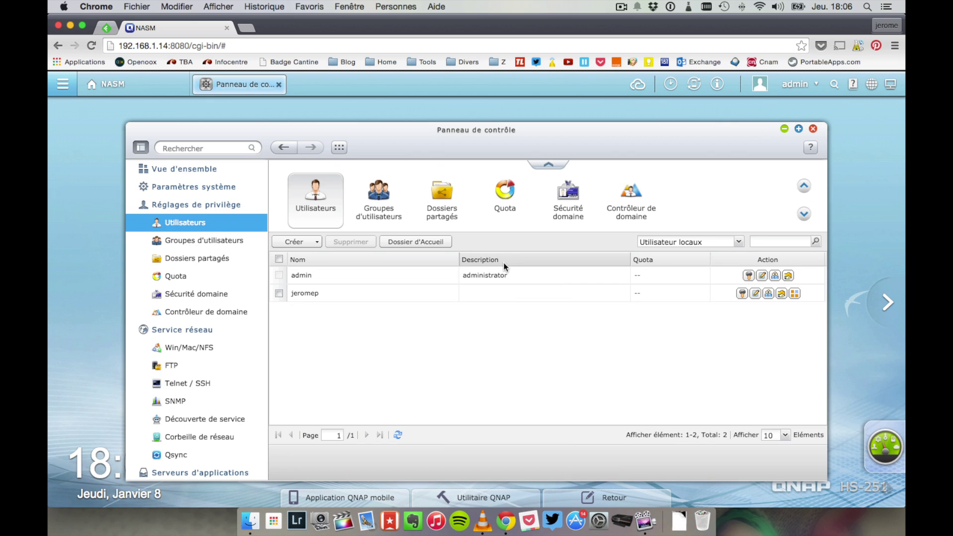
Step: Review the user's application privileges and group memberships without changes, then show the Quota page
click(792, 293)
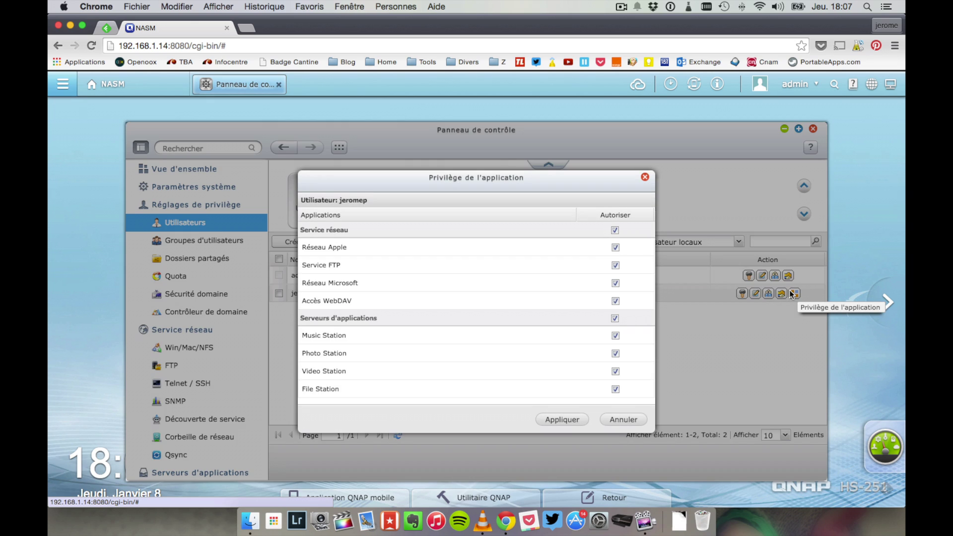
click(623, 419)
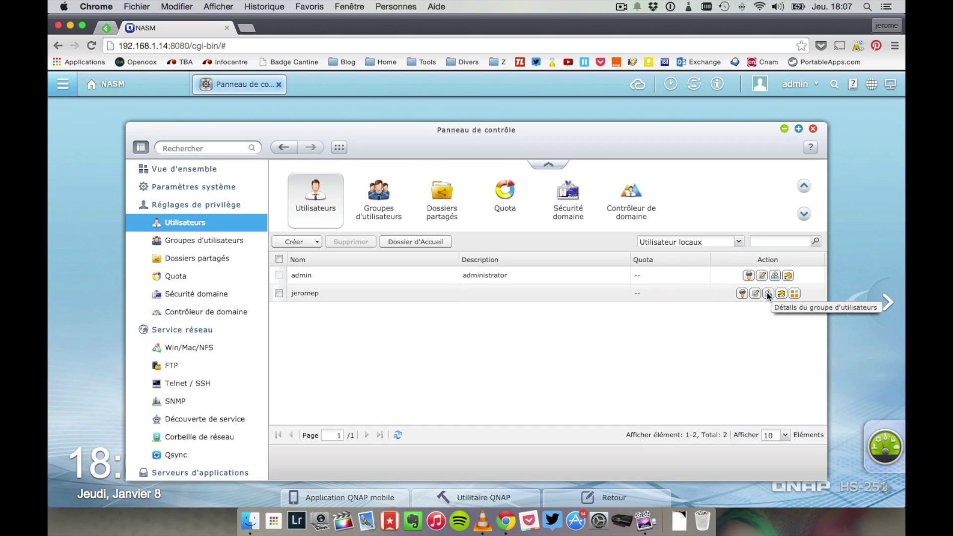
click(769, 293)
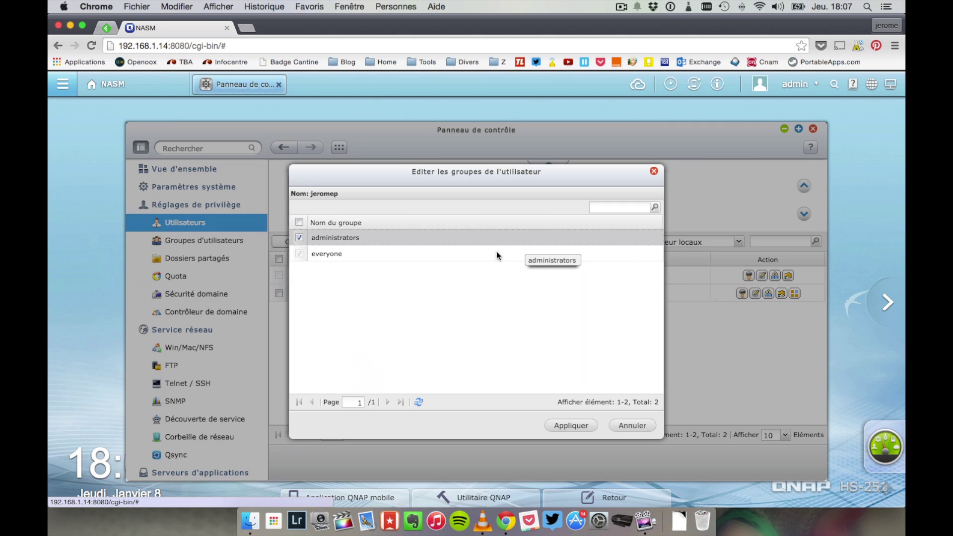
click(630, 425)
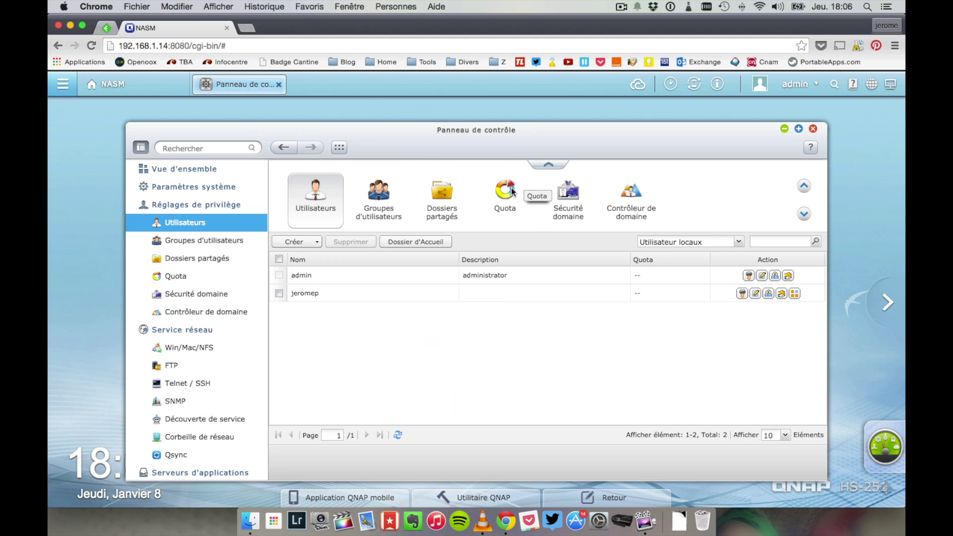
click(512, 191)
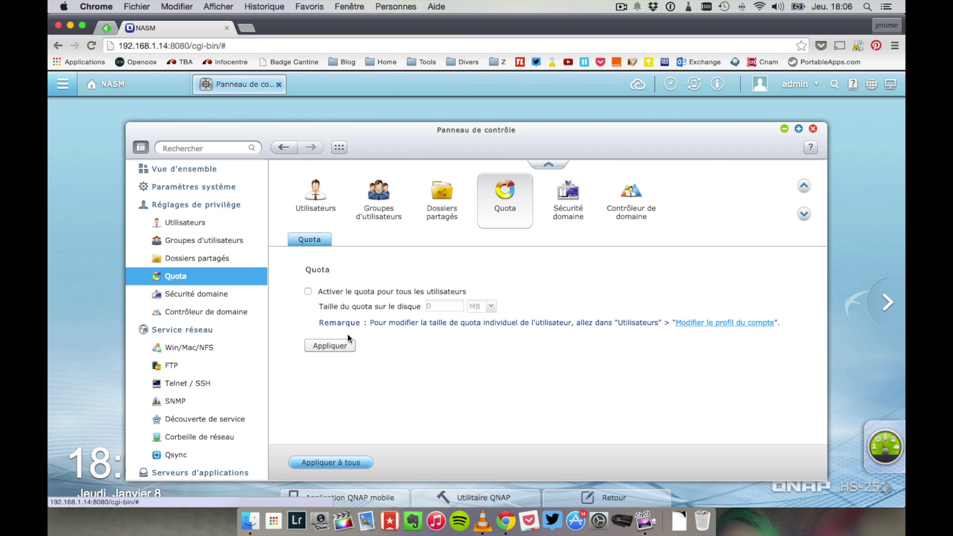
Step: View domain security and domain controller settings, then the user accounts and the six-section privilege overview
click(562, 213)
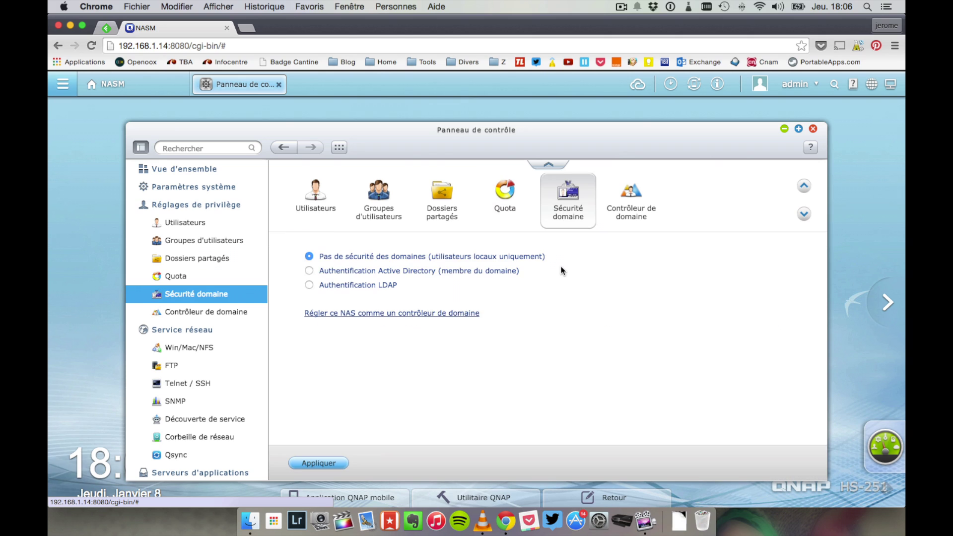
click(618, 219)
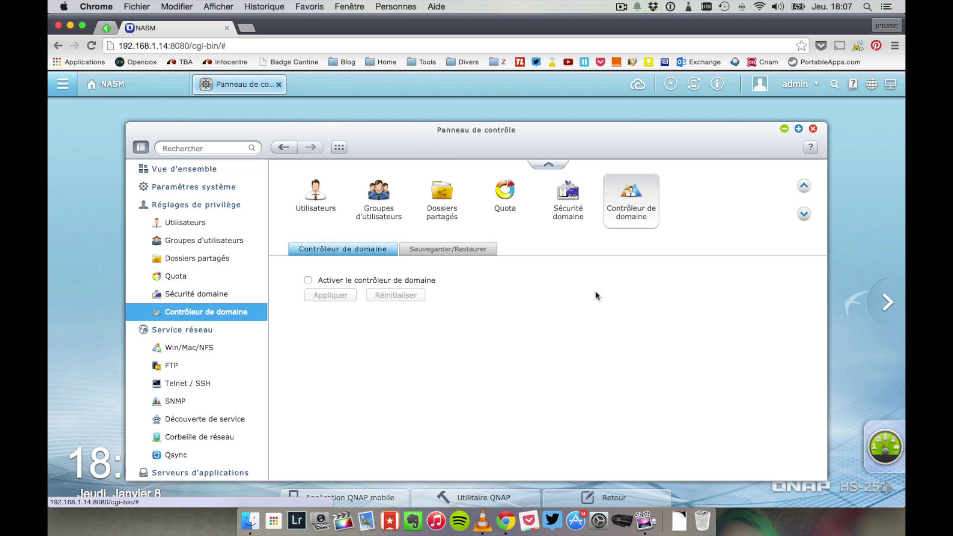
click(333, 211)
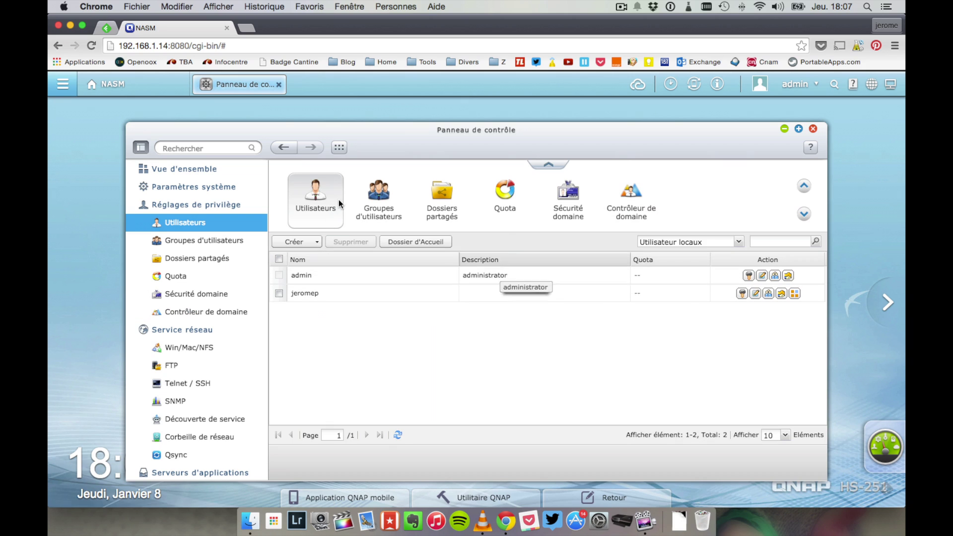
click(205, 201)
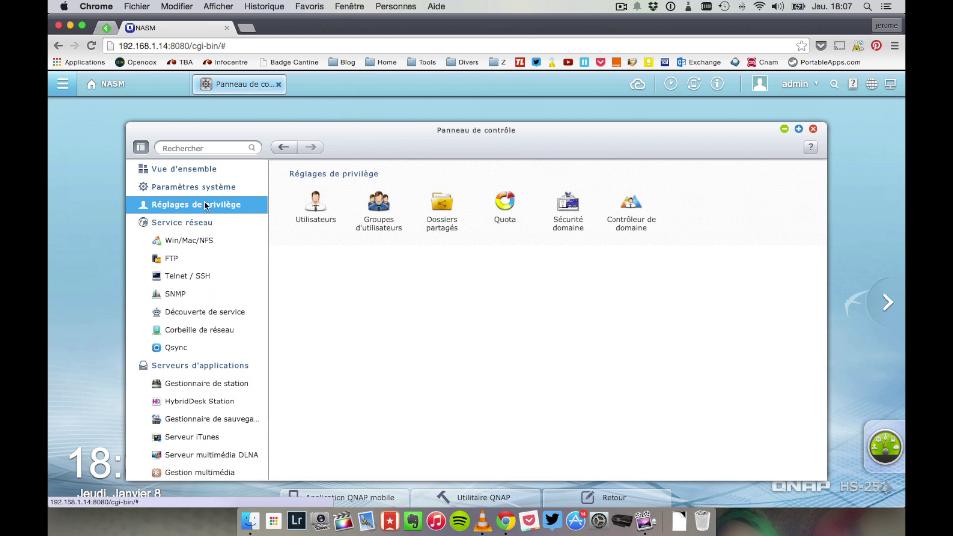
Step: Review the Microsoft, Apple and NFS file-sharing settings under Network Services, then move on to FTP
click(201, 222)
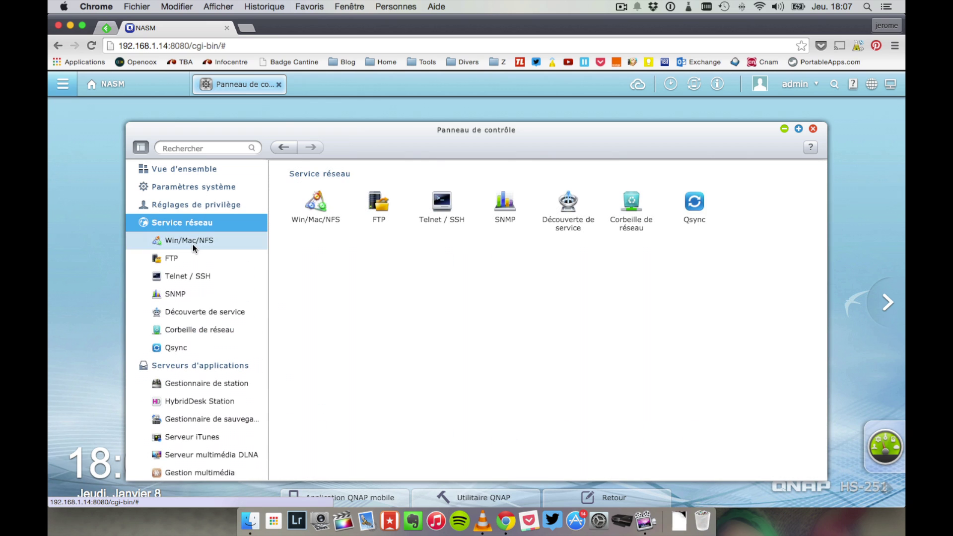
click(193, 243)
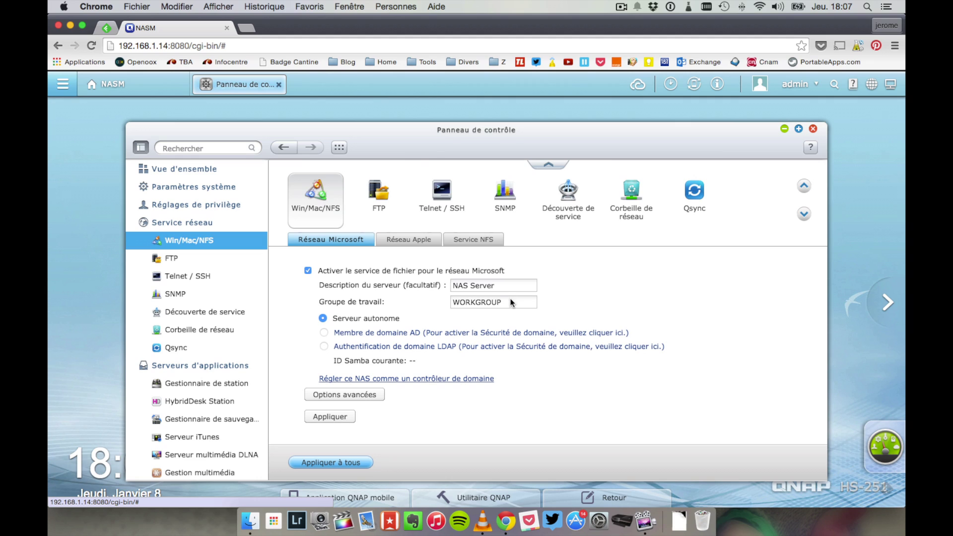
click(424, 241)
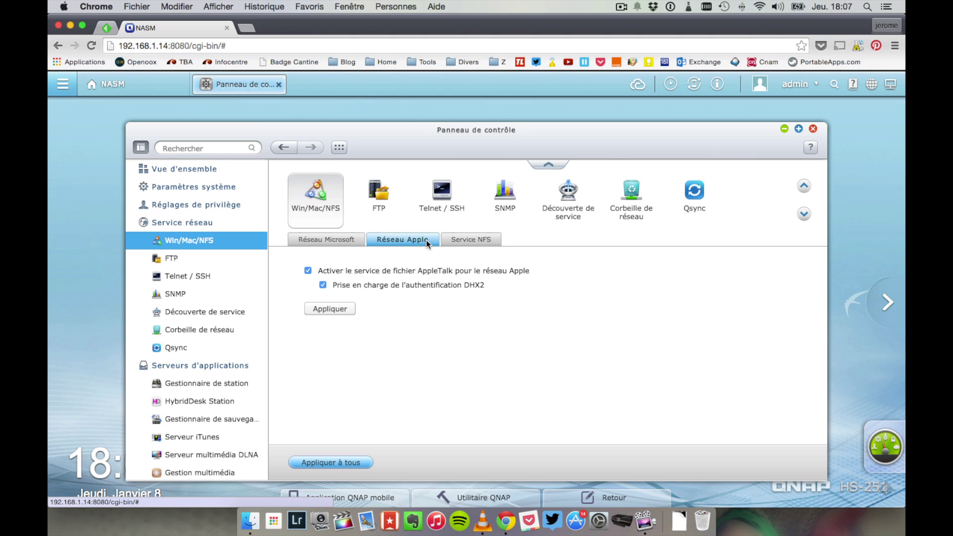
click(457, 241)
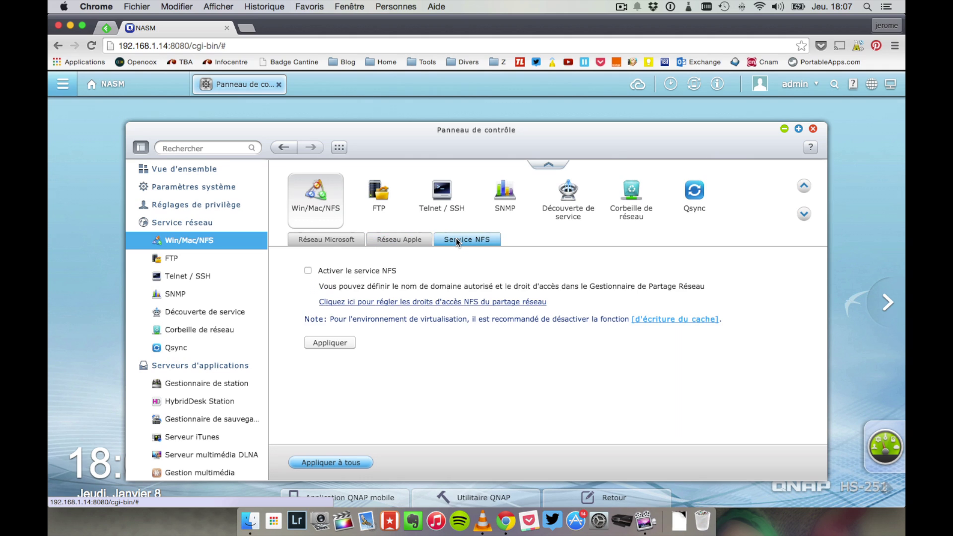
click(172, 264)
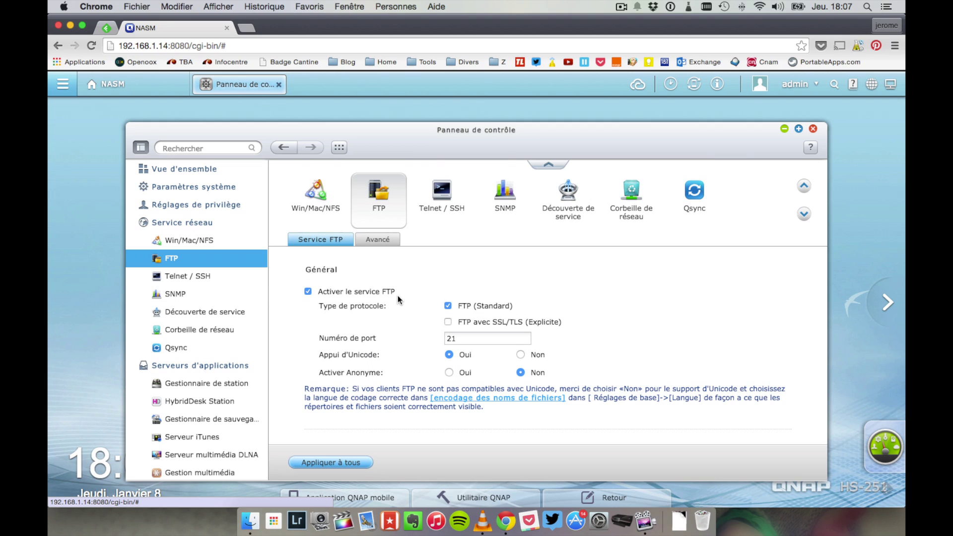
Step: Check the FTP page and its Advanced tab with the passive FTP port range
scroll(398, 296, down, 5)
scroll(397, 298, up, 5)
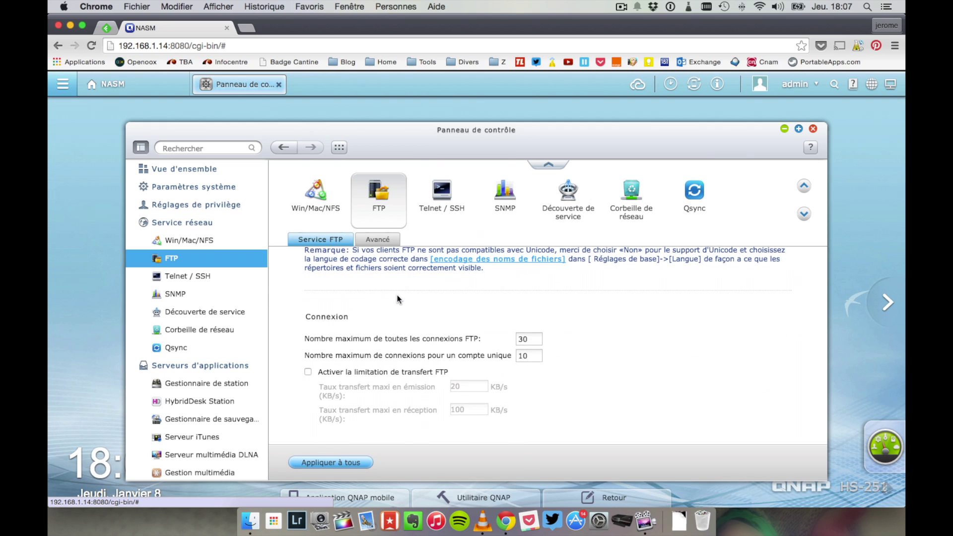
click(393, 240)
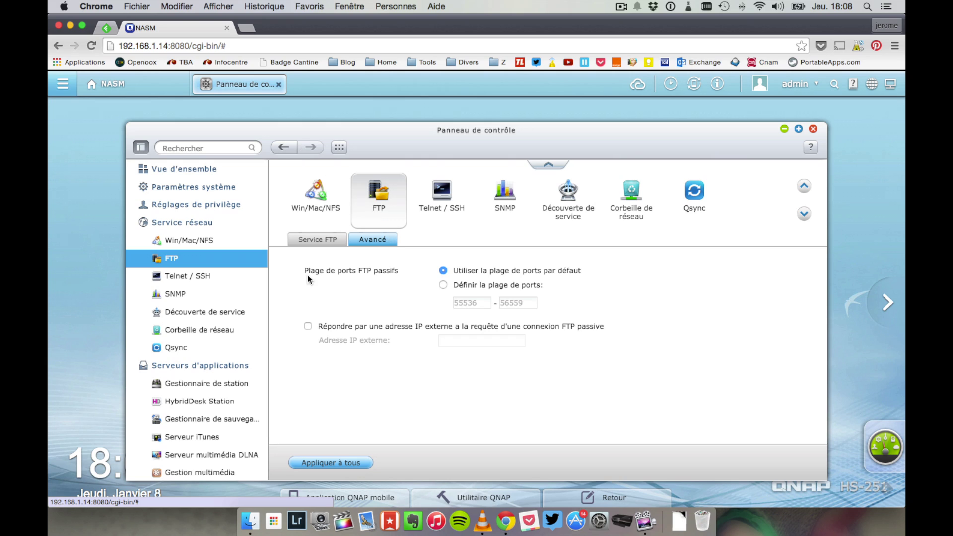
Step: Step through the Telnet / SSH and SNMP settings to the Service Discovery page
click(440, 190)
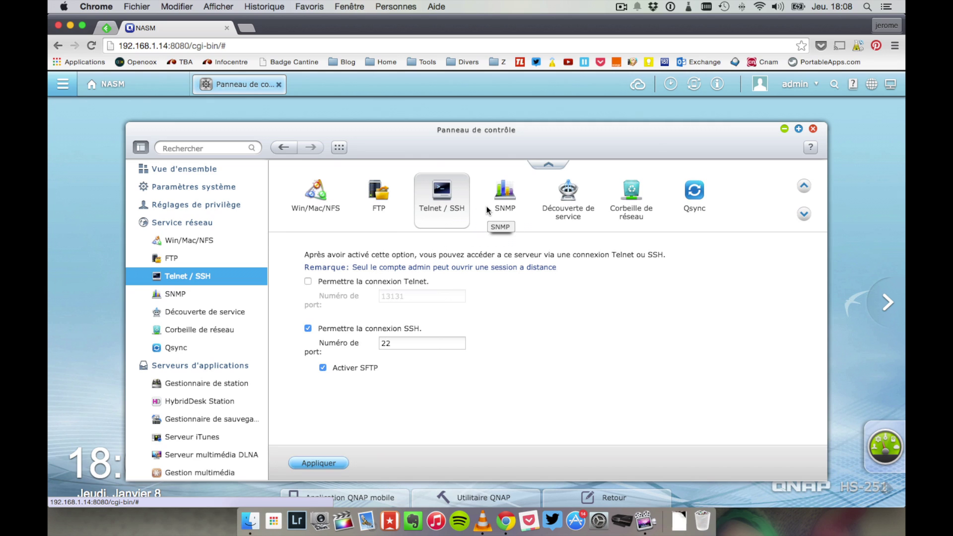
click(517, 208)
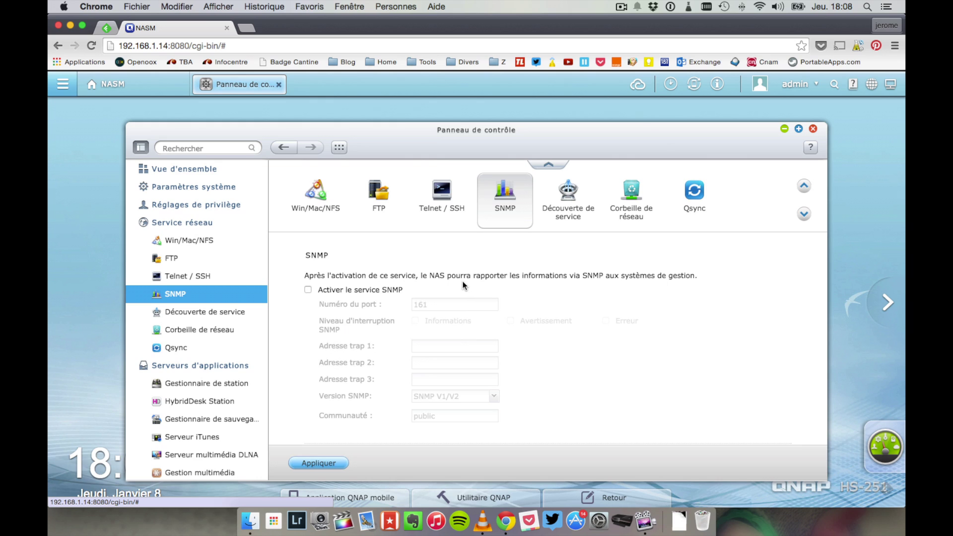
click(583, 198)
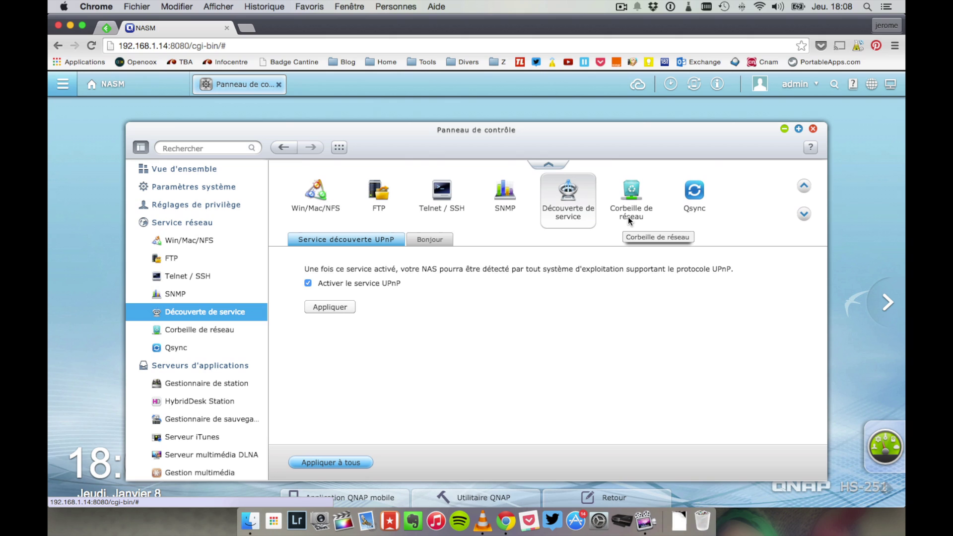
Step: Review the services advertised through Bonjour and the network recycle bin settings
click(432, 244)
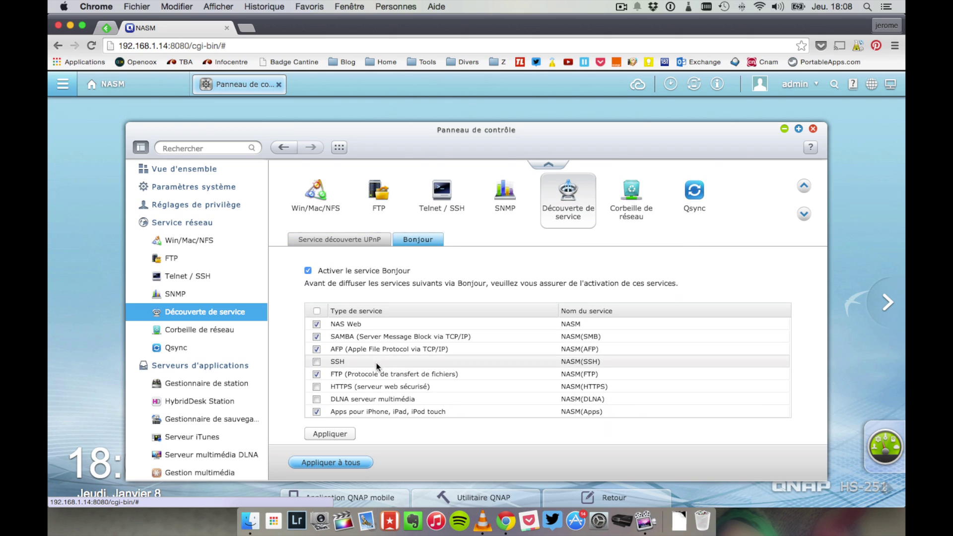
scroll(380, 369, down, 1)
scroll(380, 368, down, 2)
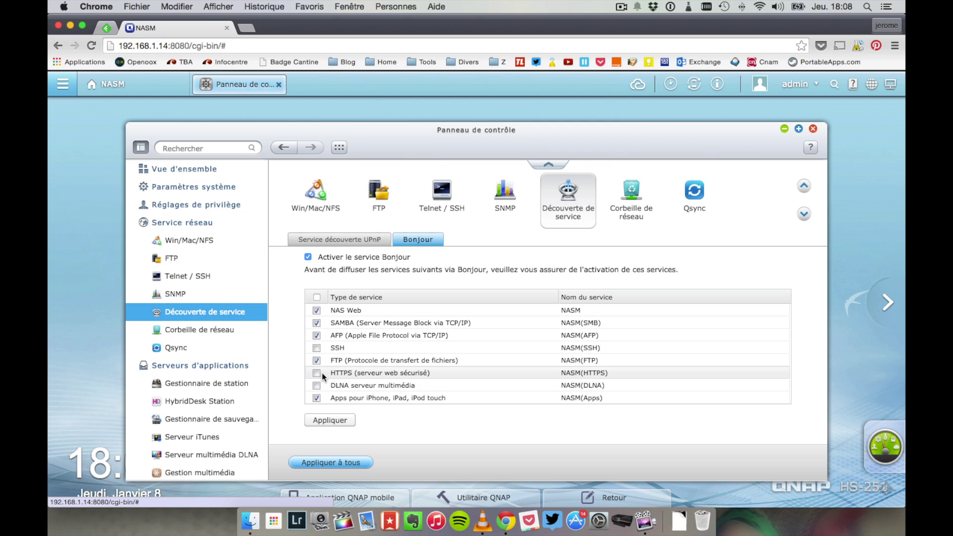
scroll(321, 373, up, 2)
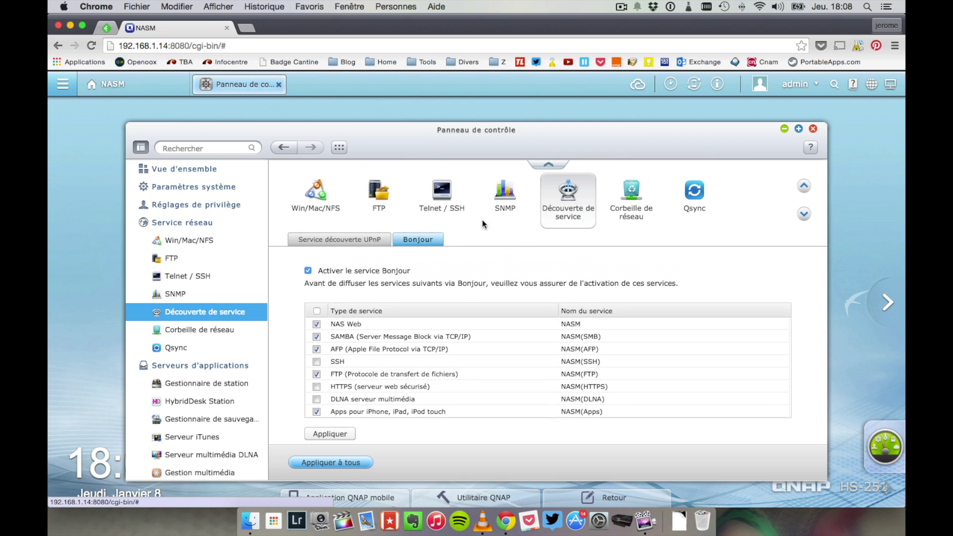
click(628, 195)
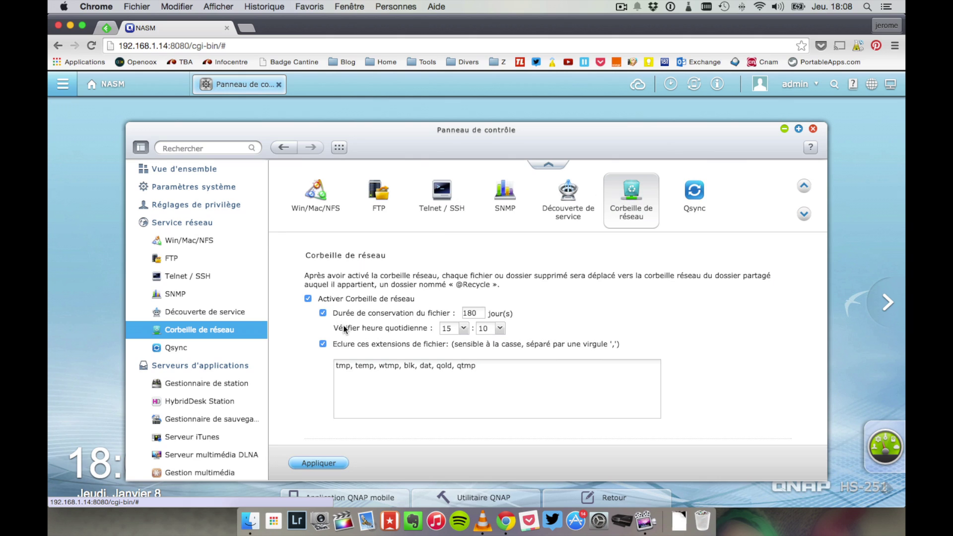
Step: Open Qsync briefly, move and close its window, and return to the network services overview
click(699, 181)
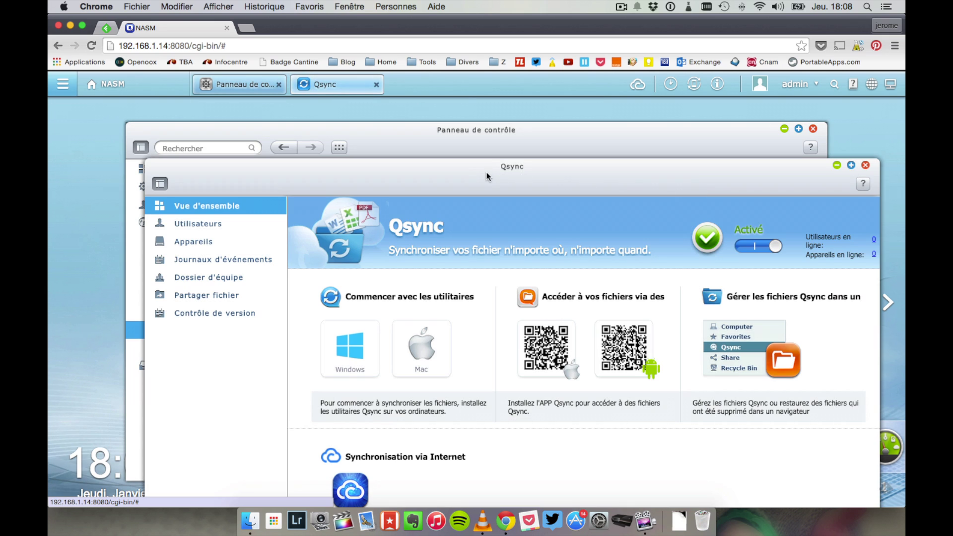
drag(453, 167, 422, 120)
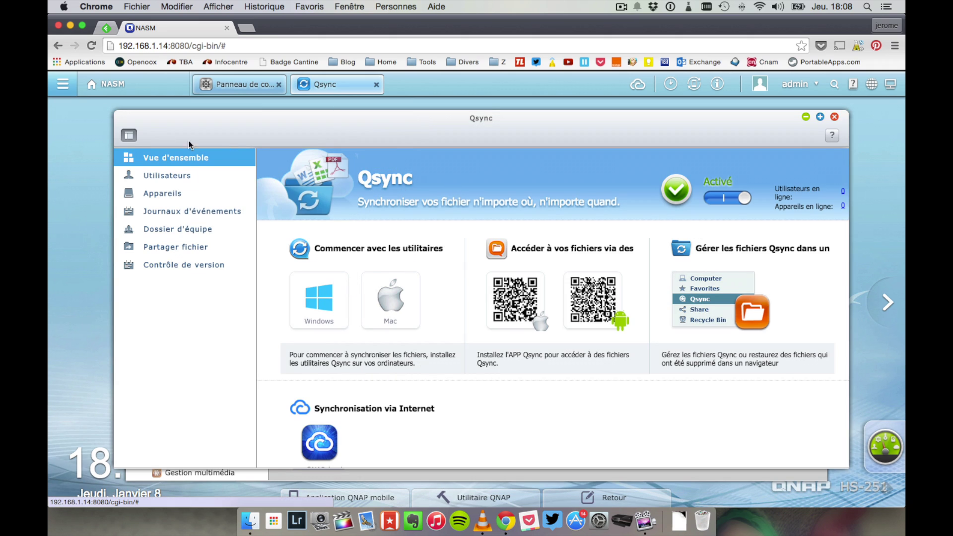
click(834, 117)
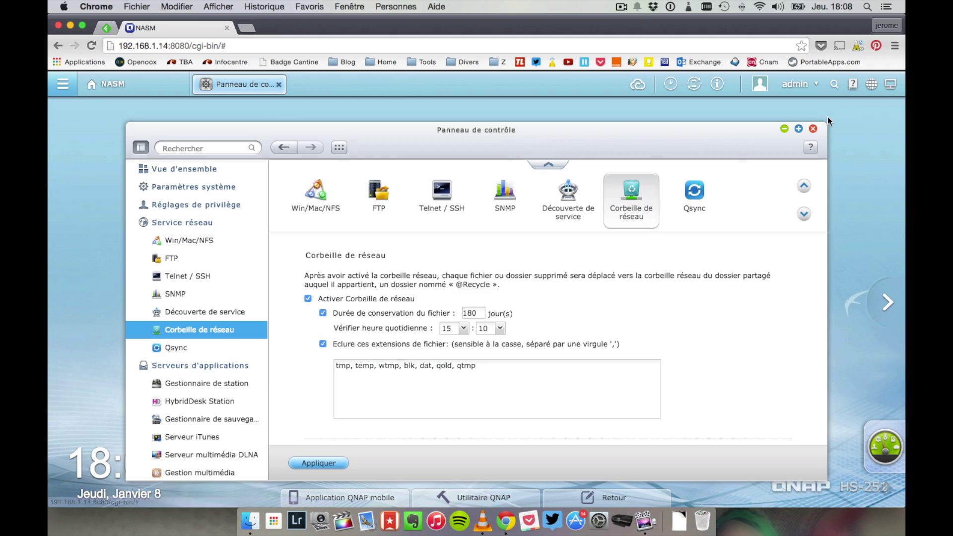
click(184, 224)
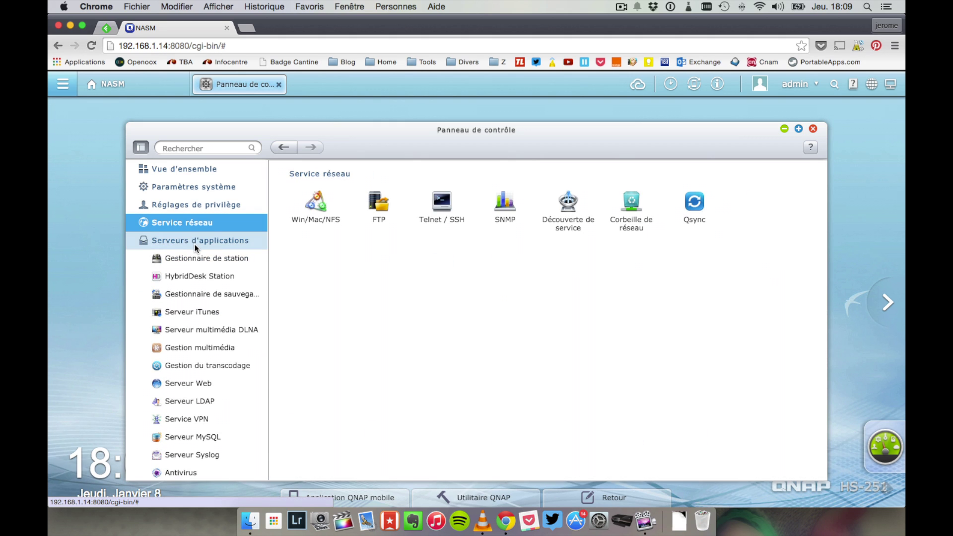
Step: Enable Photo Station in Station Manager, then check the Music Station and Multimedia Station tabs
click(195, 243)
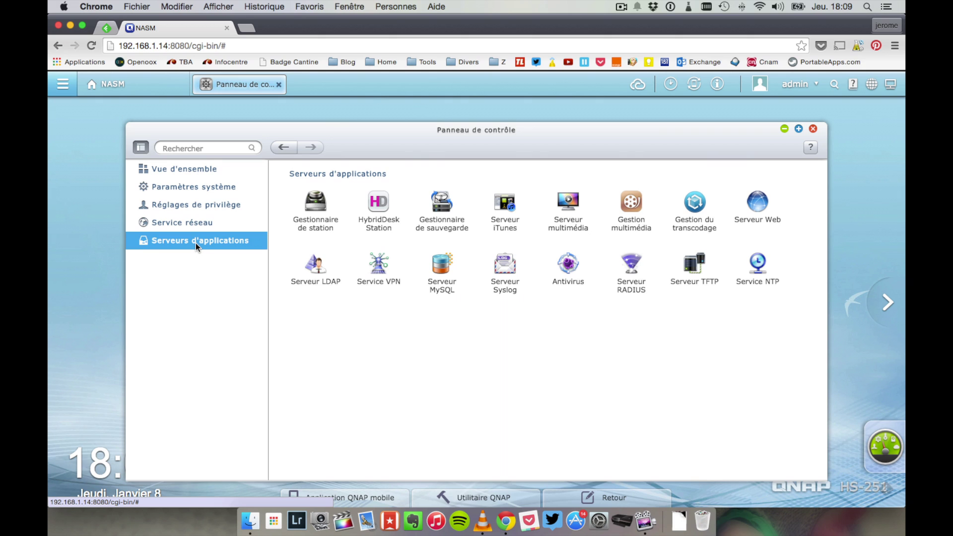
click(313, 211)
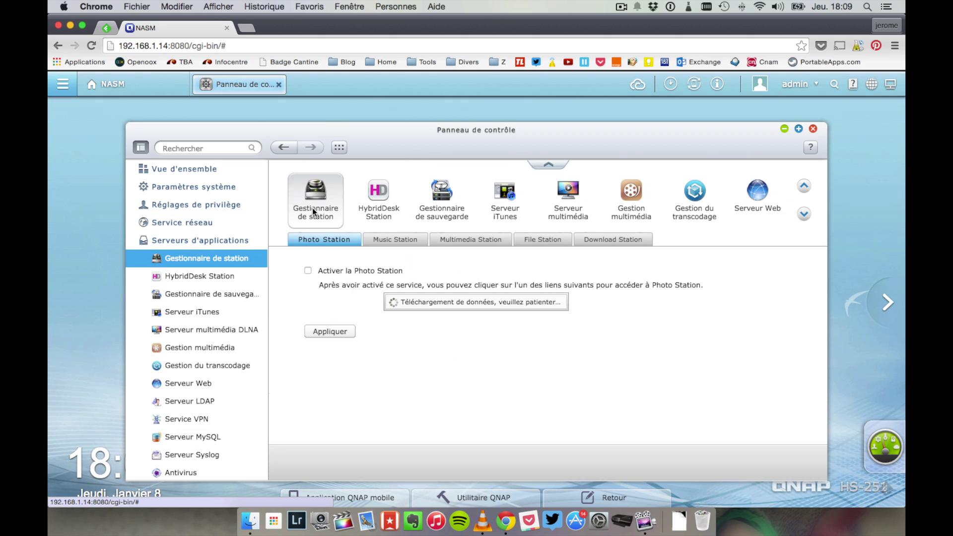
click(308, 271)
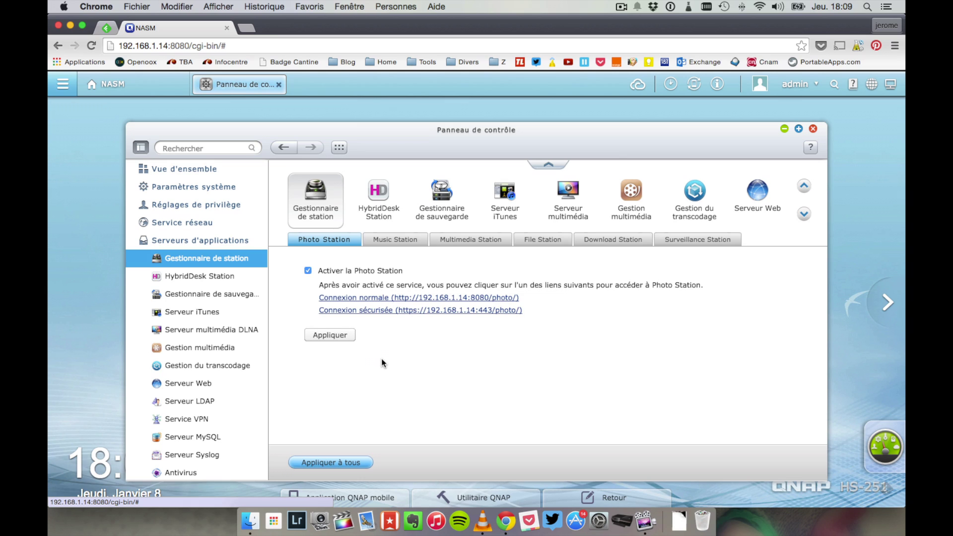
click(391, 241)
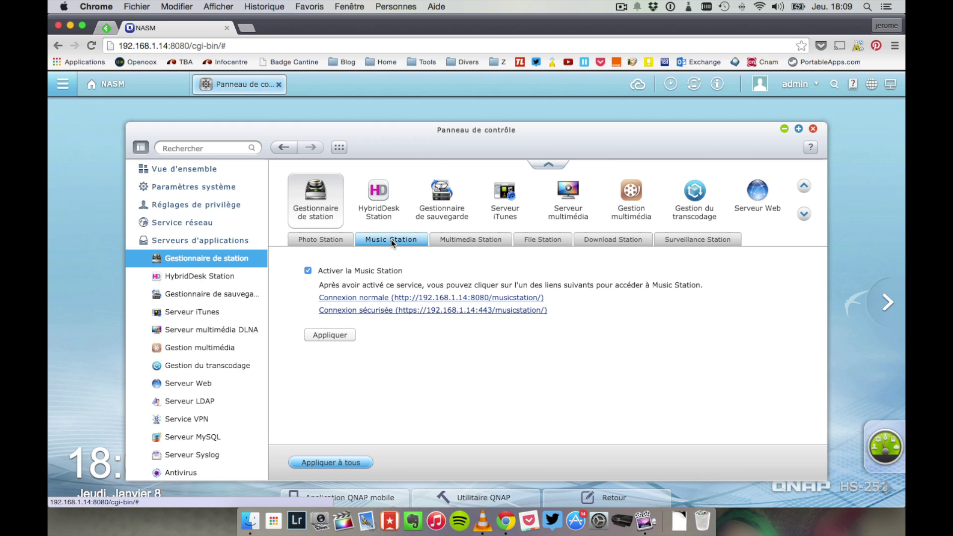
click(483, 241)
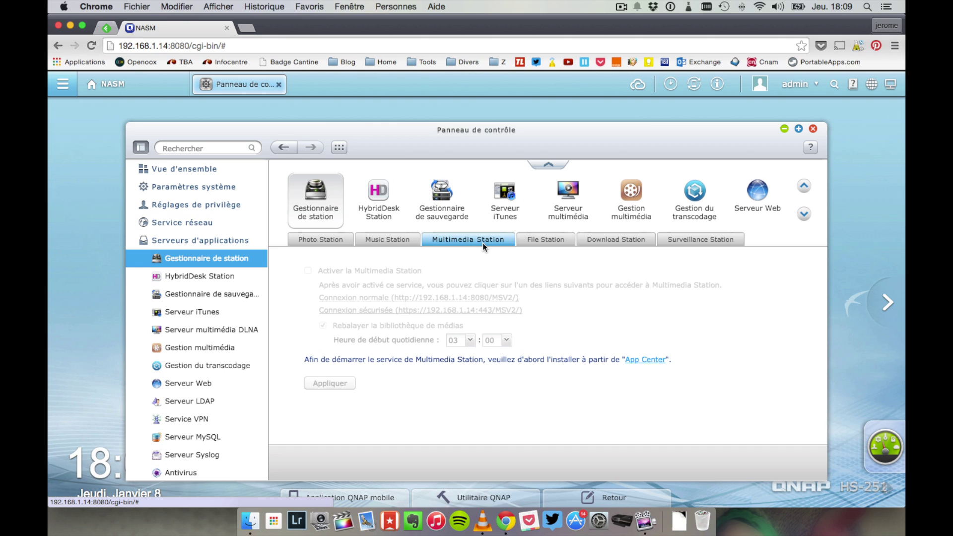